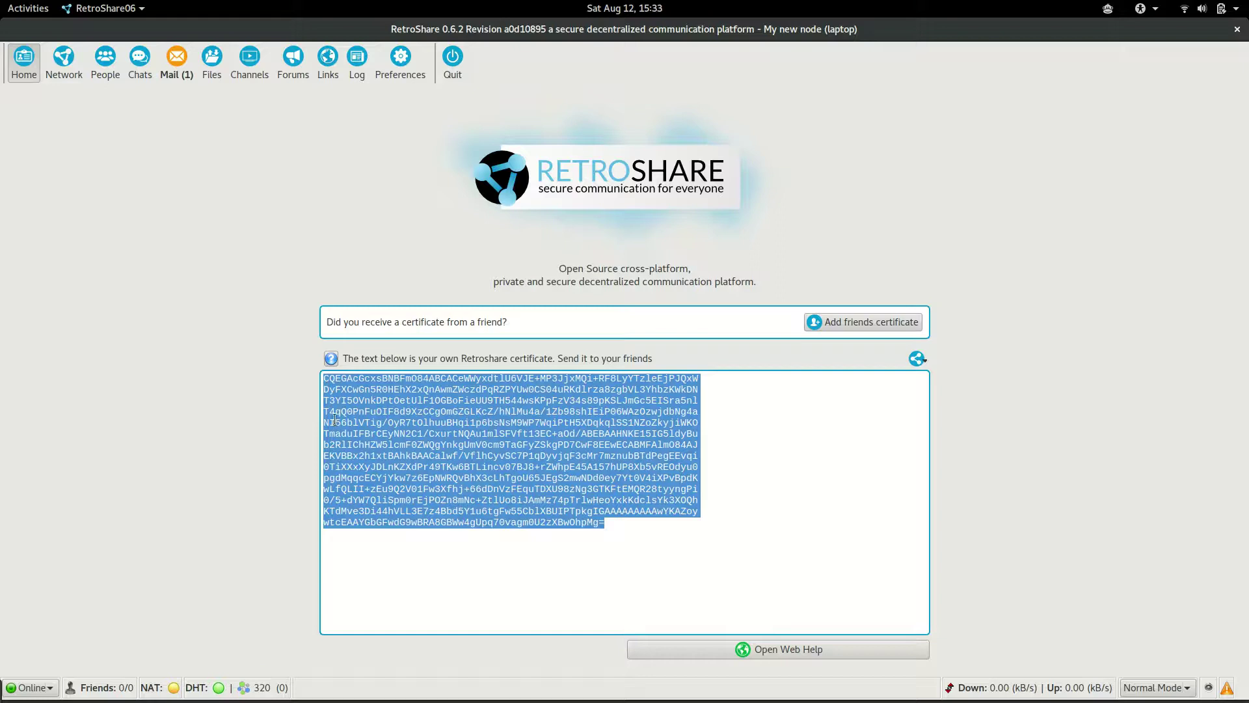
{"action": "left_click", "coordinate": [510, 600]}
{"action": "mouse_move", "coordinate": [633, 550]}
{"action": "left_mouse_down"}
{"action": "mouse_move", "coordinate": [533, 509]}
{"action": "mouse_move", "coordinate": [364, 397]}
{"action": "mouse_move", "coordinate": [280, 369]}
{"action": "left_mouse_up"}
{"action": "left_click", "coordinate": [709, 578]}
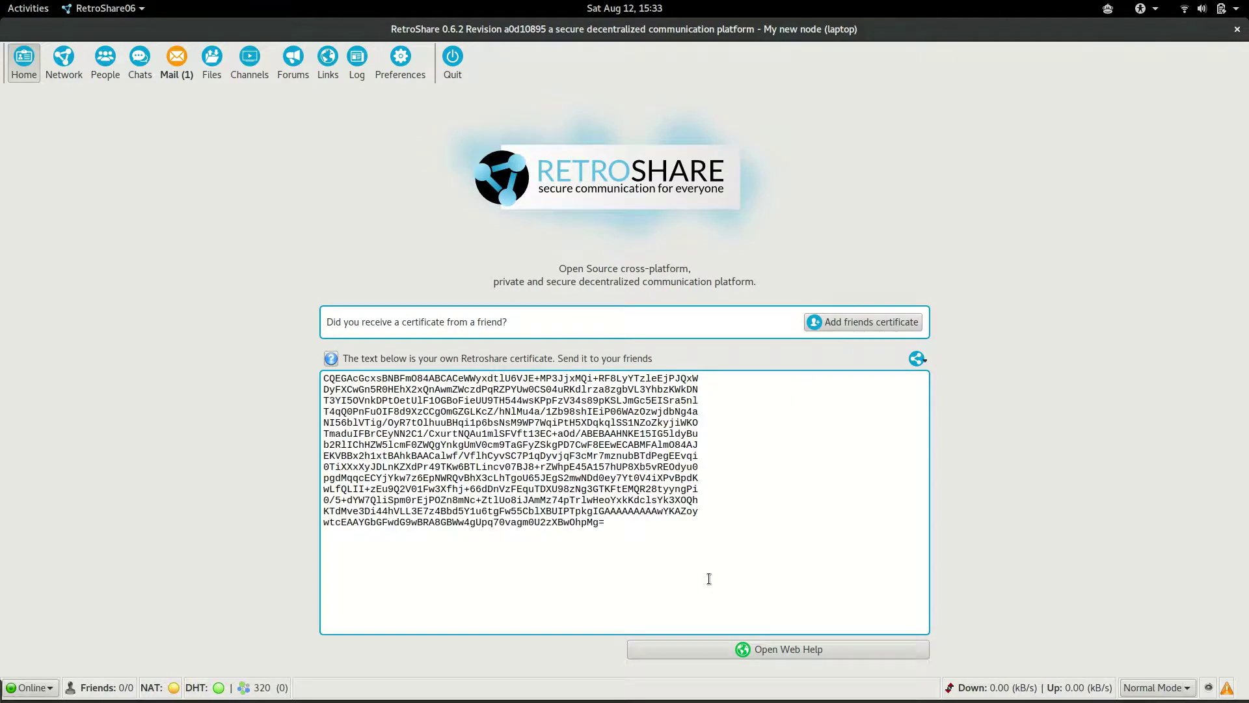
{"action": "mouse_move", "coordinate": [619, 542]}
{"action": "left_mouse_down"}
{"action": "mouse_move", "coordinate": [416, 452]}
{"action": "mouse_move", "coordinate": [307, 374]}
{"action": "left_mouse_up"}
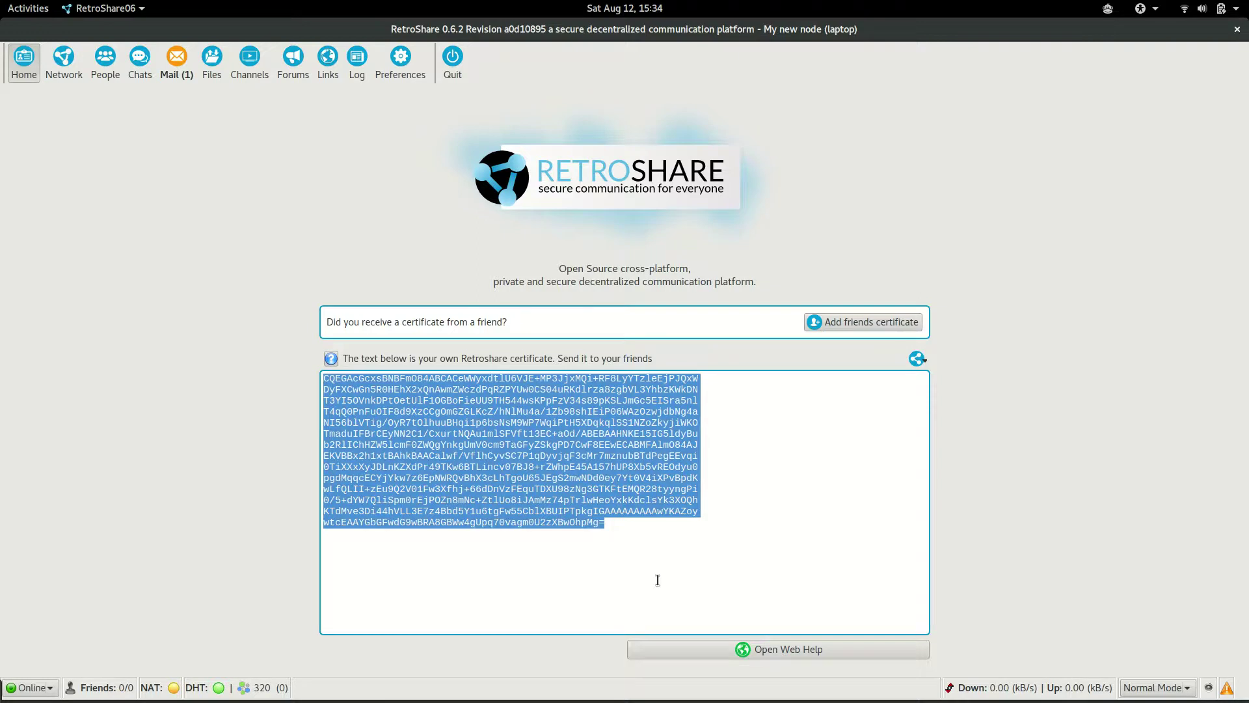
- Copy the full friend certificate from gedit's Untitled Document 1 and return to RetroShare
{"action": "key", "text": "alt+Tab"}
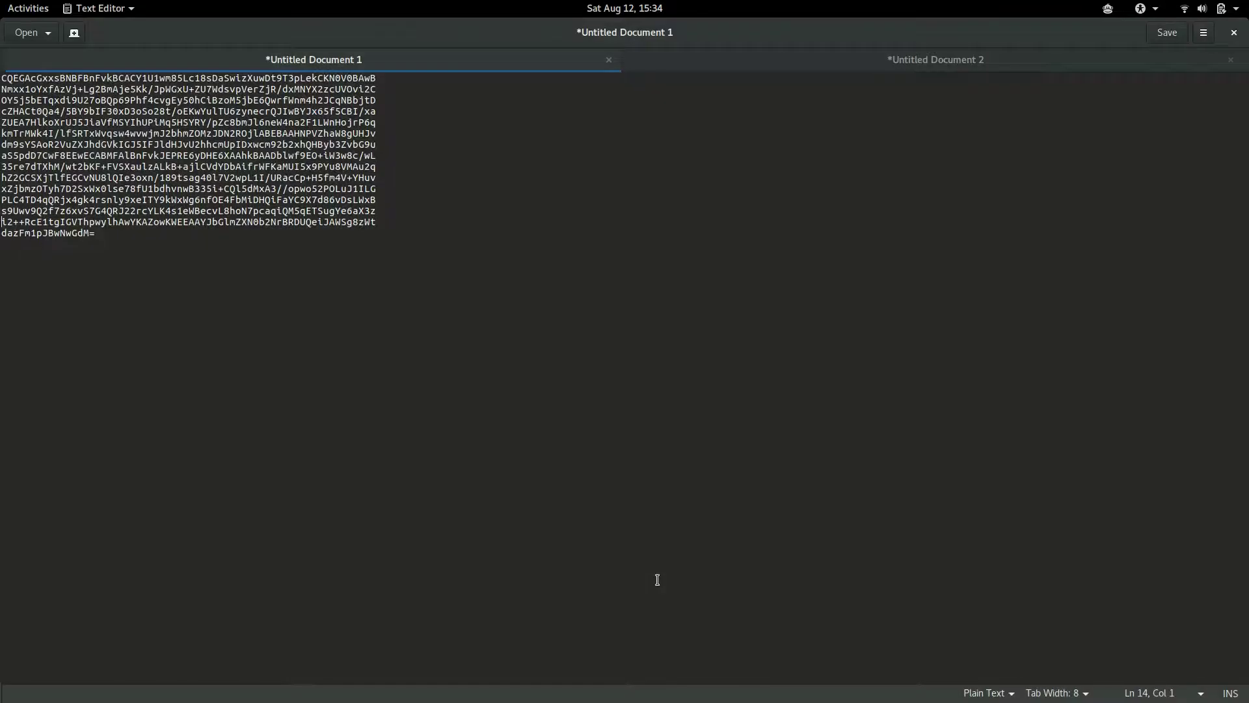
{"action": "left_click", "coordinate": [233, 358]}
{"action": "mouse_move", "coordinate": [233, 359]}
{"action": "left_mouse_down"}
{"action": "mouse_move", "coordinate": [78, 222]}
{"action": "mouse_move", "coordinate": [2, 78]}
{"action": "left_mouse_up"}
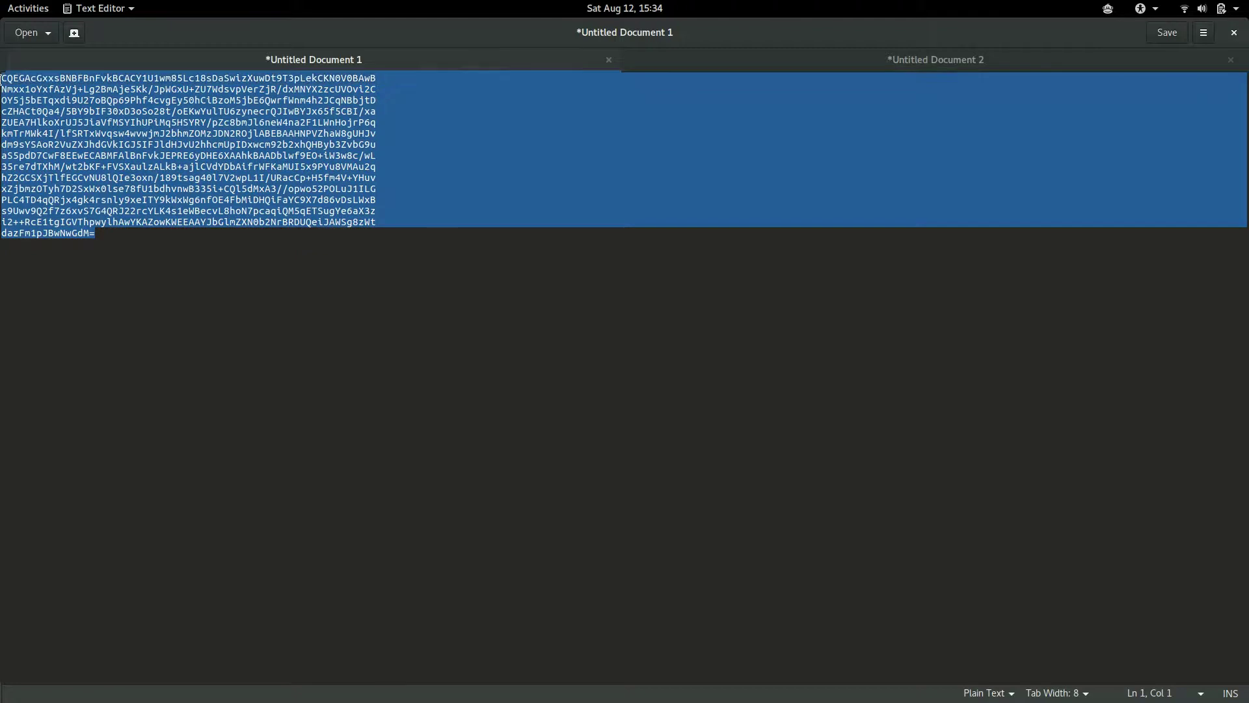
{"action": "key", "text": "alt+Tab"}
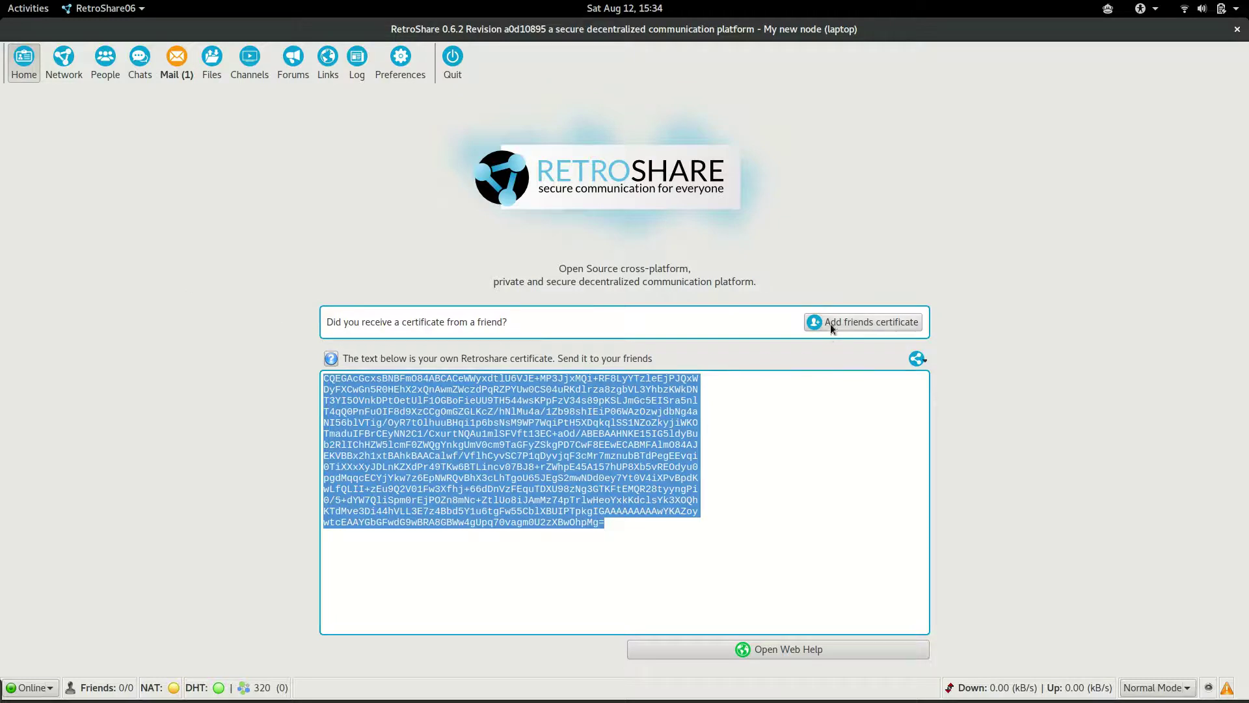
- Add the friend by pasting their certificate into the Connect Friend Wizard and finishing it
{"action": "left_click", "coordinate": [904, 327]}
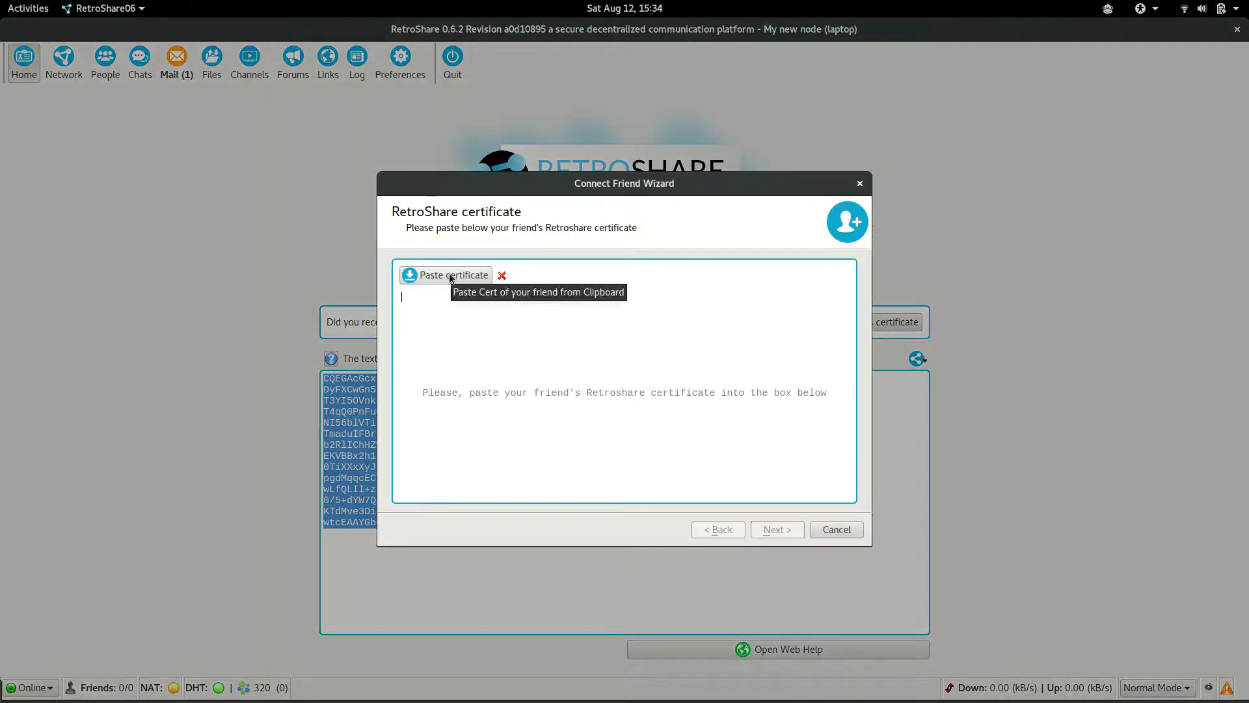
{"action": "left_click", "coordinate": [449, 272]}
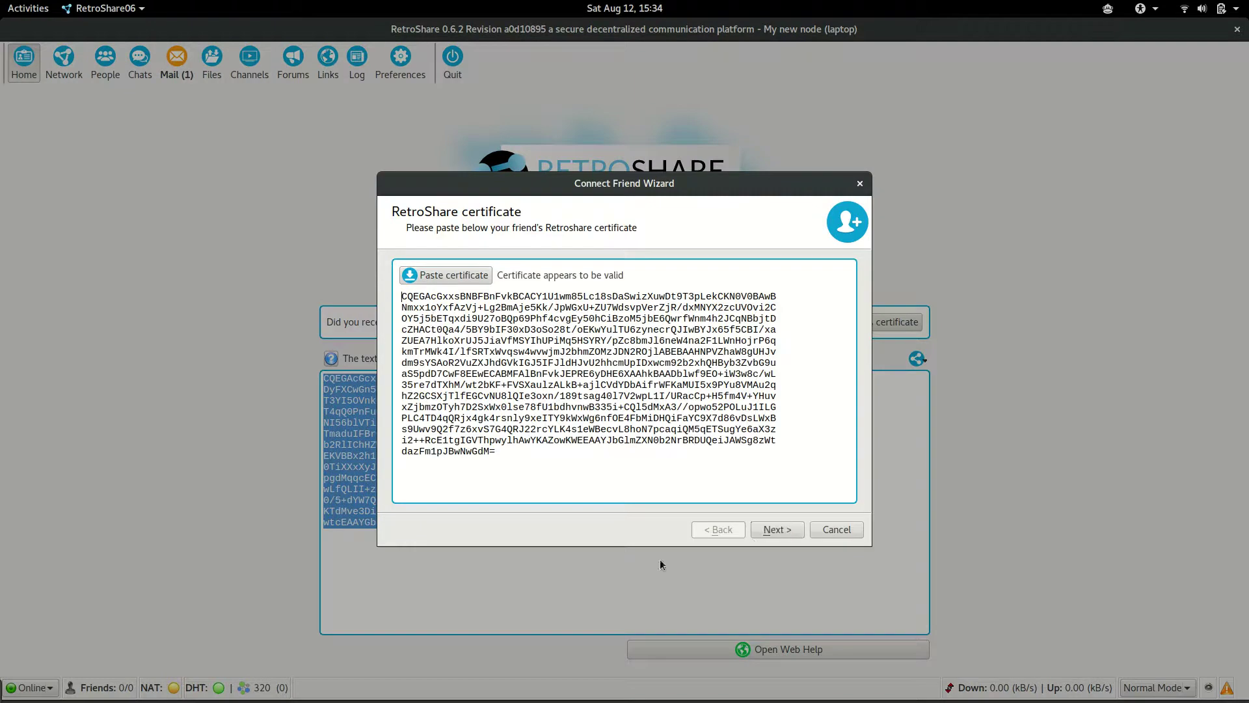
{"action": "left_click", "coordinate": [785, 530]}
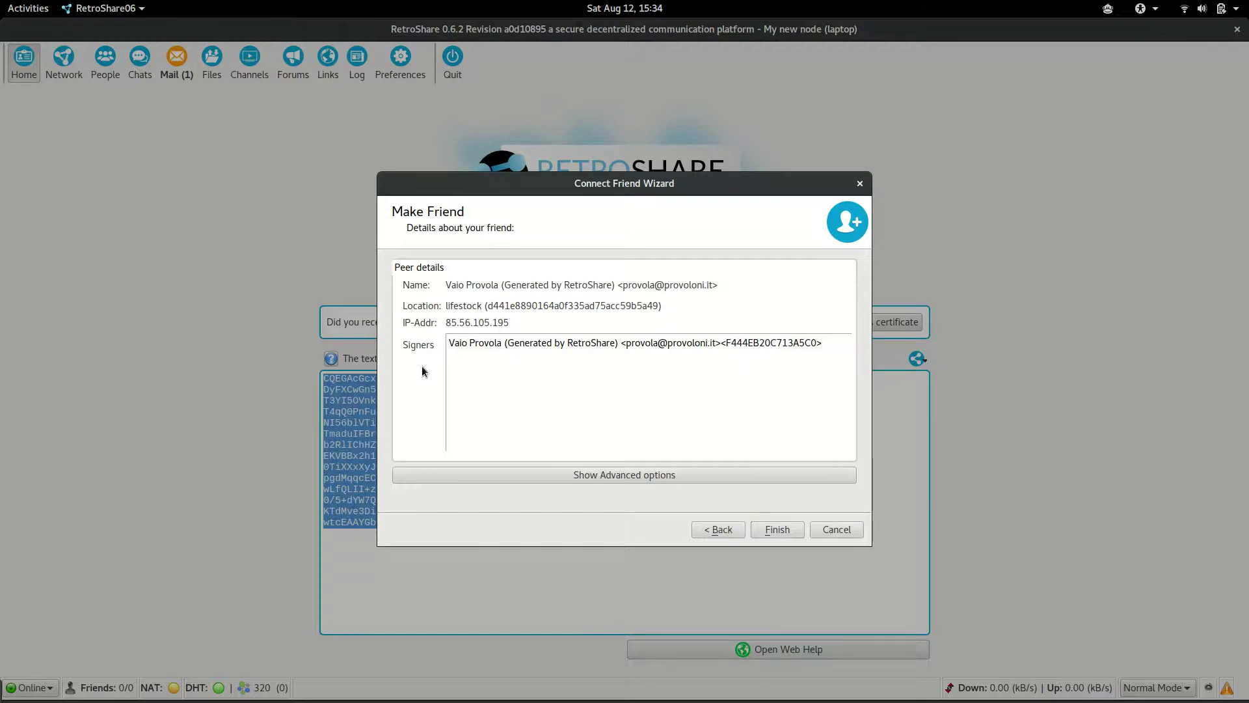
{"action": "left_click", "coordinate": [782, 531]}
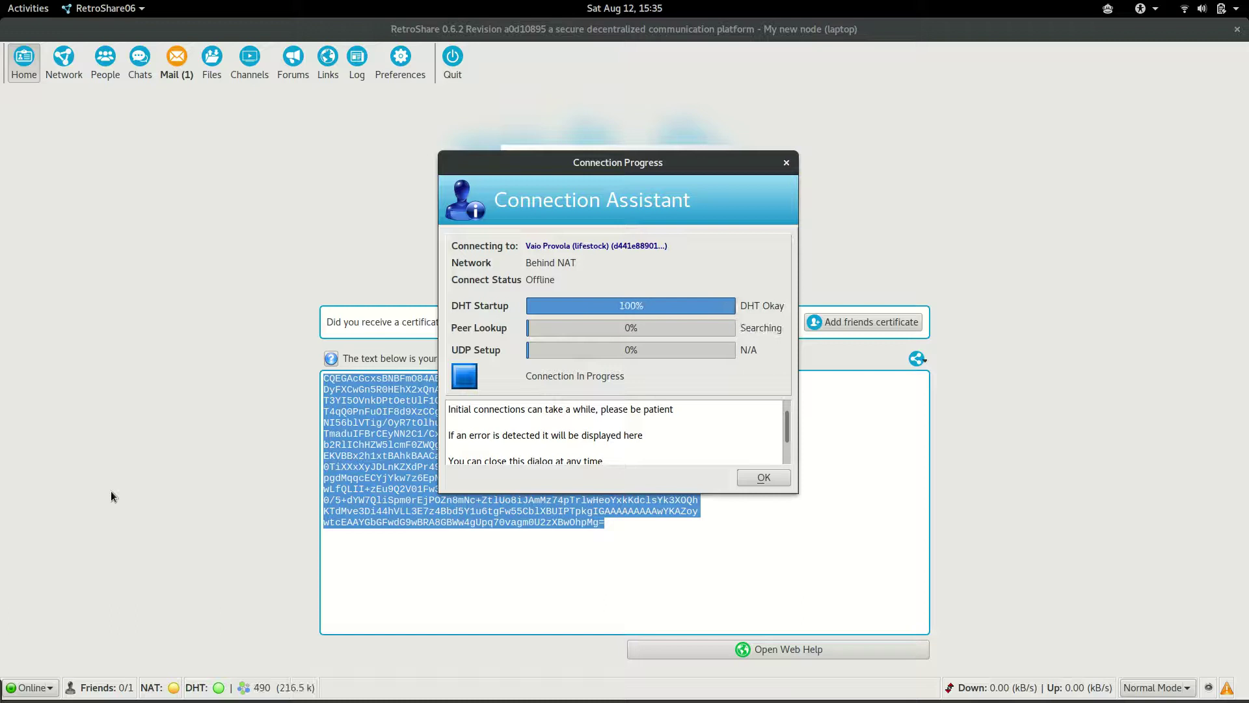
- Wait for DHT startup to reach 100% and peer lookup to begin, using the taskbar meanwhile
{"action": "mouse_move", "coordinate": [60, 691]}
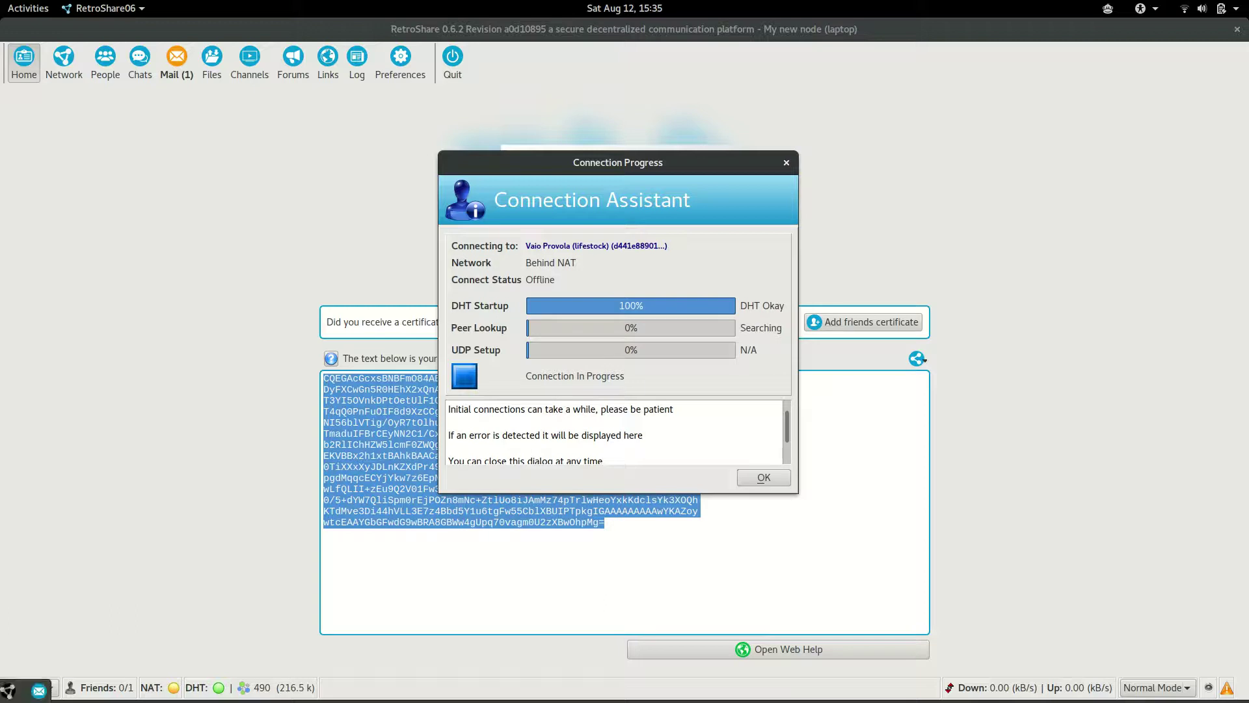
{"action": "left_click", "coordinate": [42, 691]}
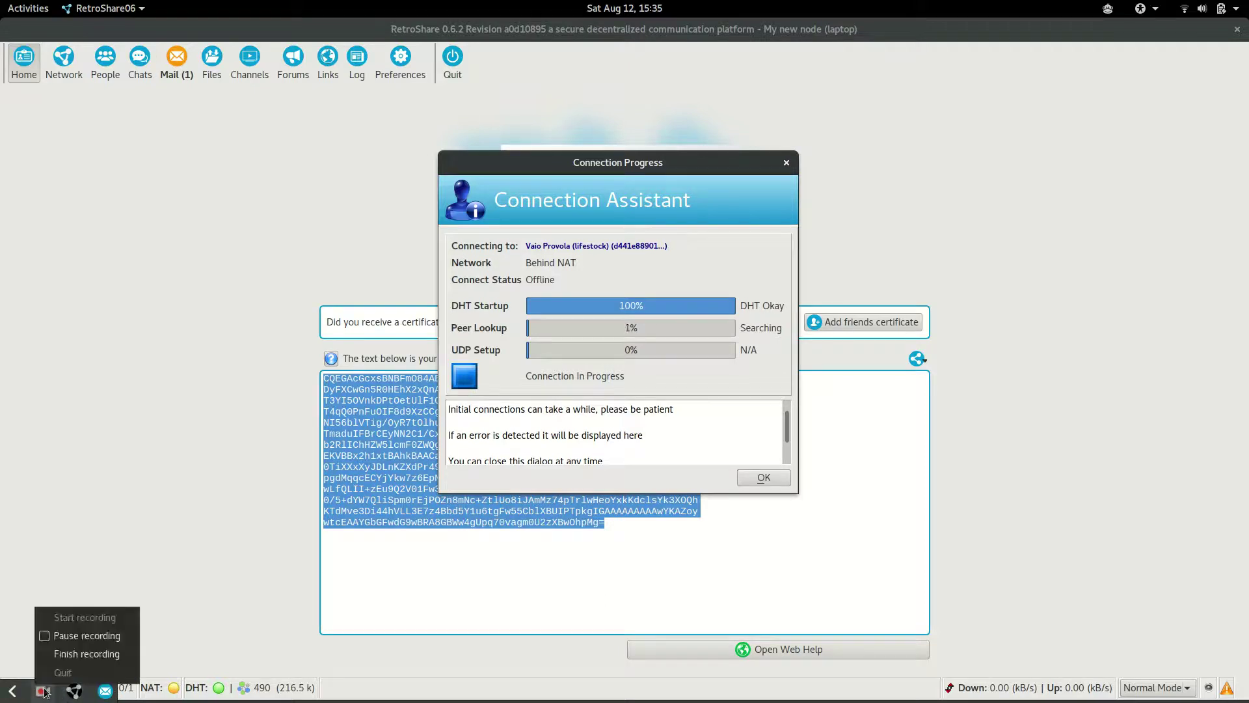
{"action": "left_click", "coordinate": [72, 634]}
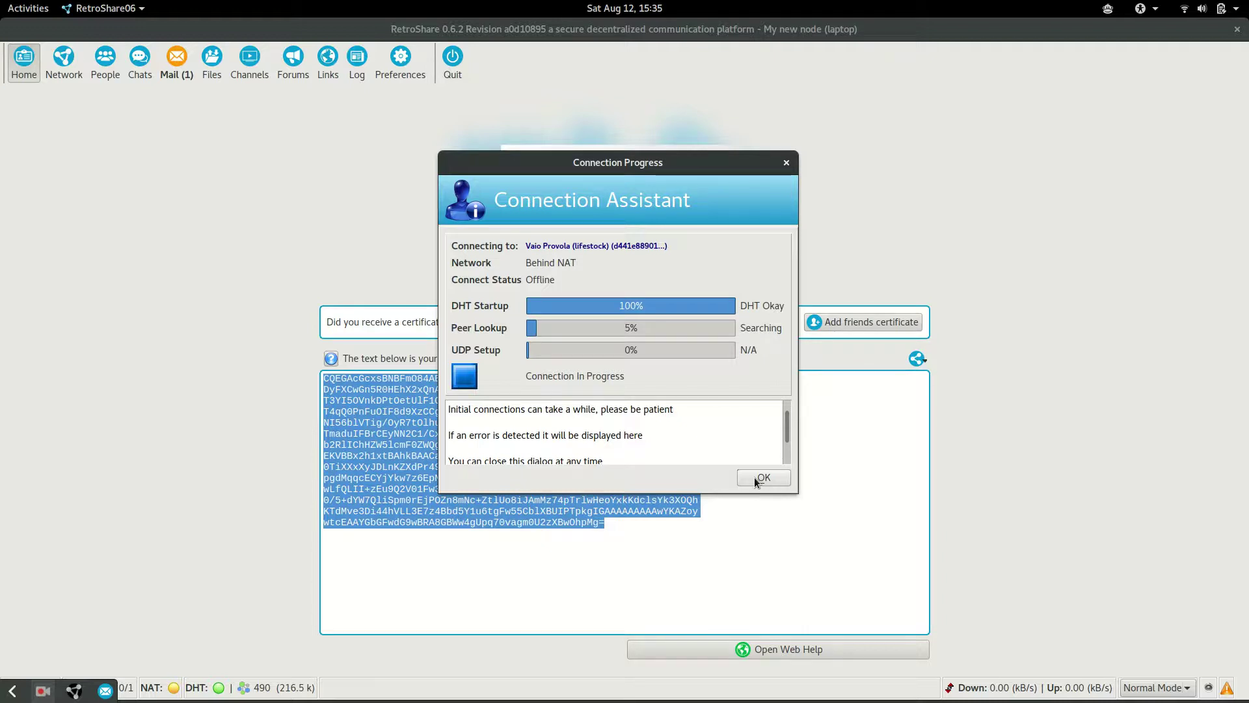
- Close Connection Progress and view the new friend under Network's Trusted nodes, expanding and collapsing it
{"action": "left_click", "coordinate": [754, 477]}
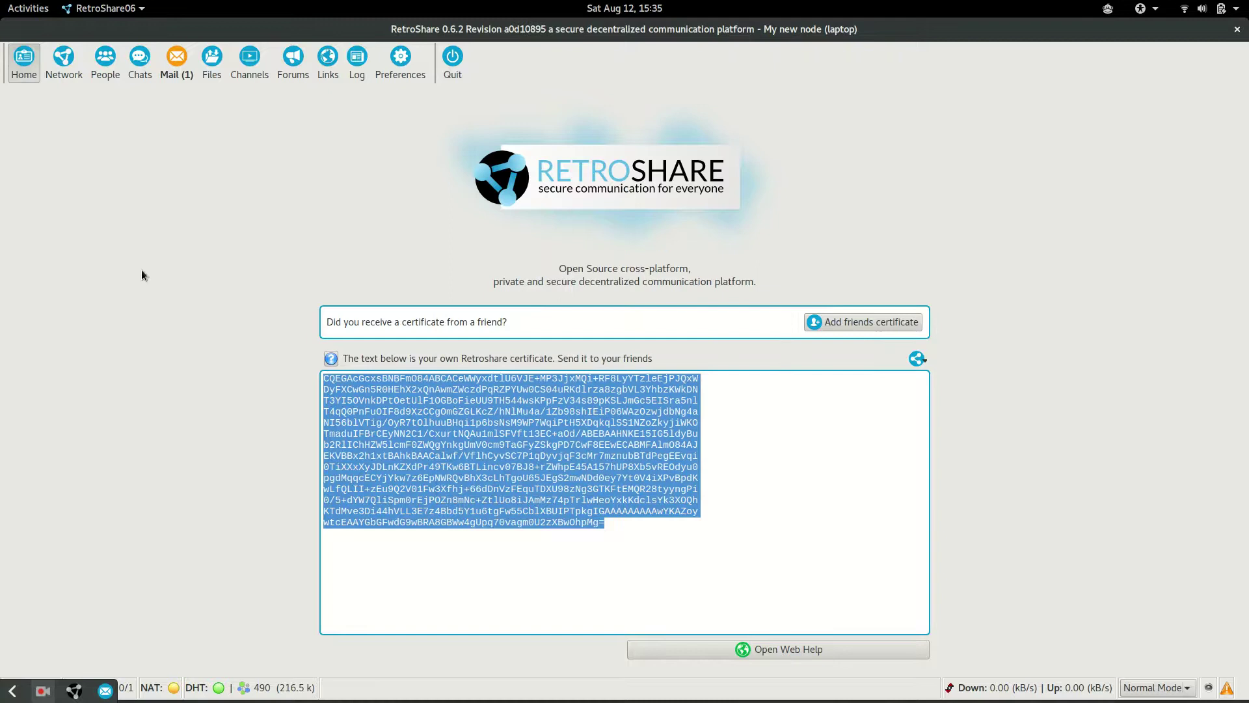
{"action": "left_click", "coordinate": [77, 65]}
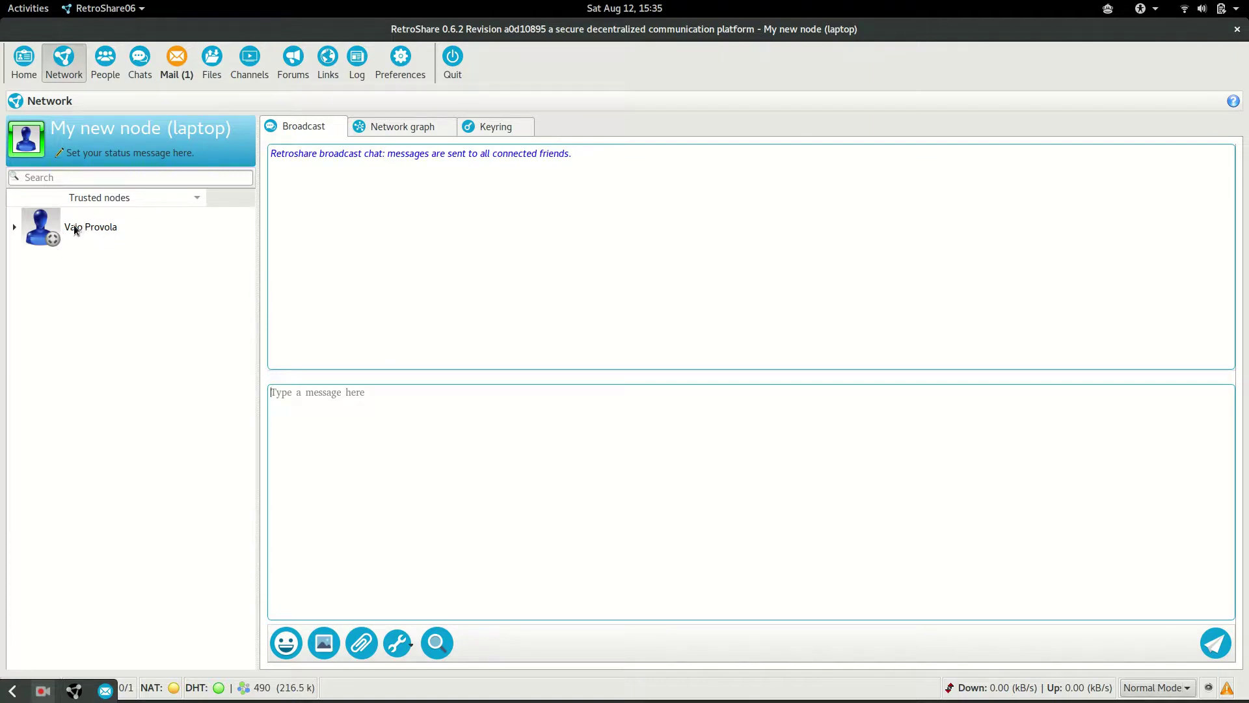
{"action": "left_click", "coordinate": [47, 224]}
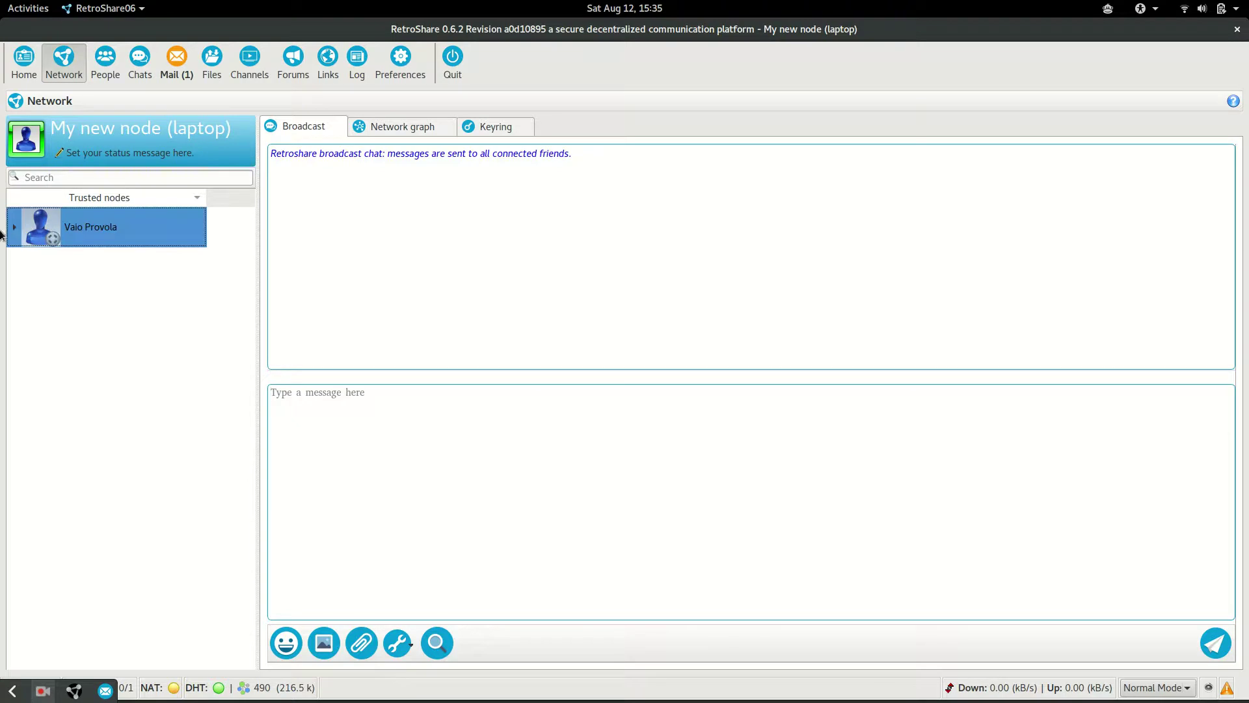
{"action": "left_click", "coordinate": [13, 229]}
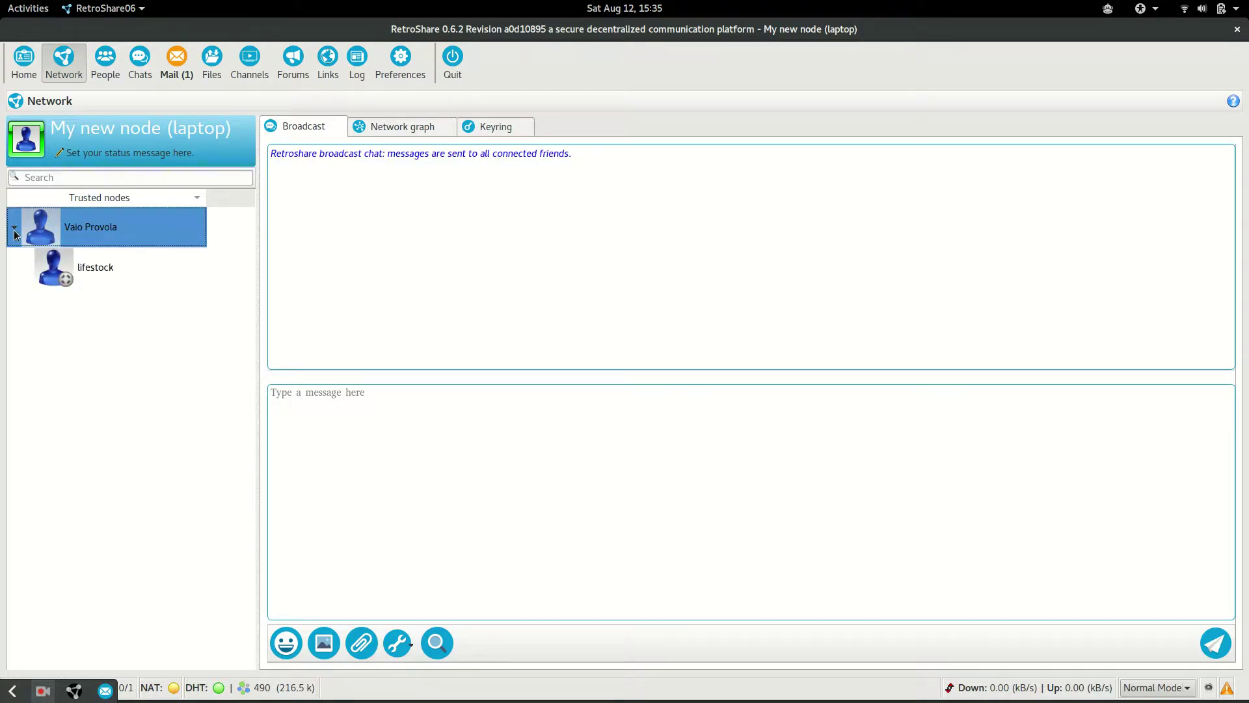
{"action": "left_click", "coordinate": [15, 230]}
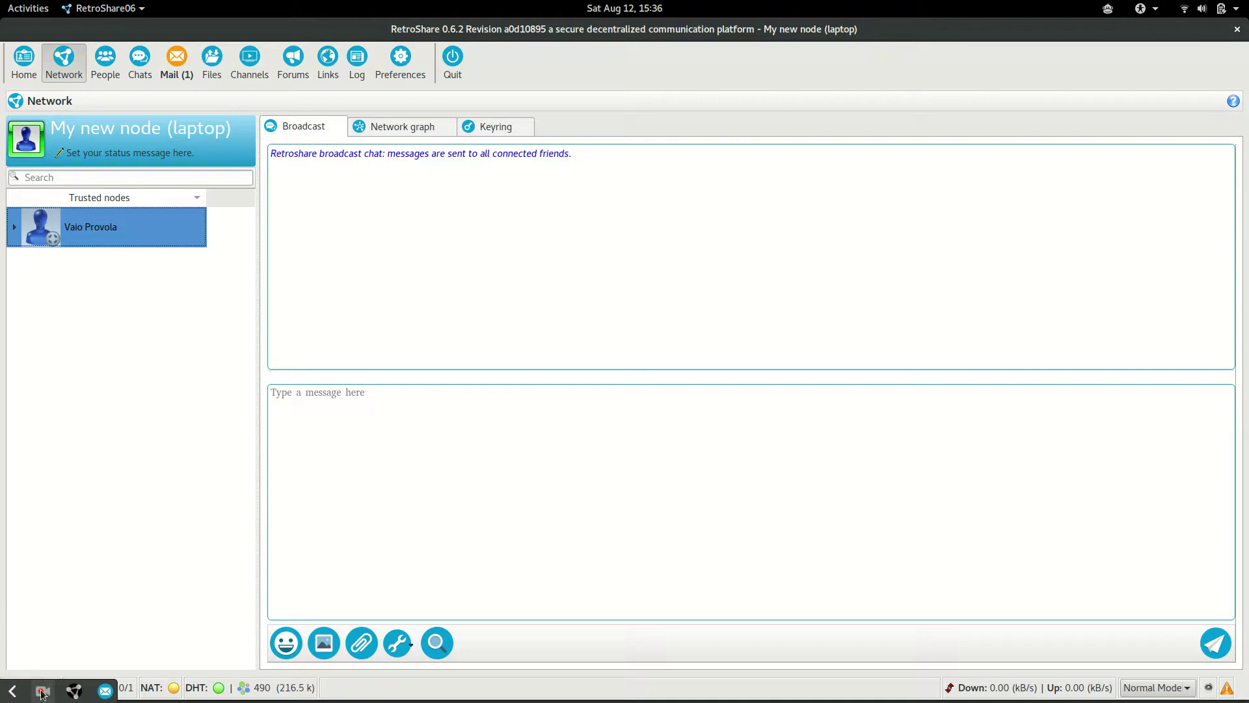
{"action": "left_click", "coordinate": [43, 694]}
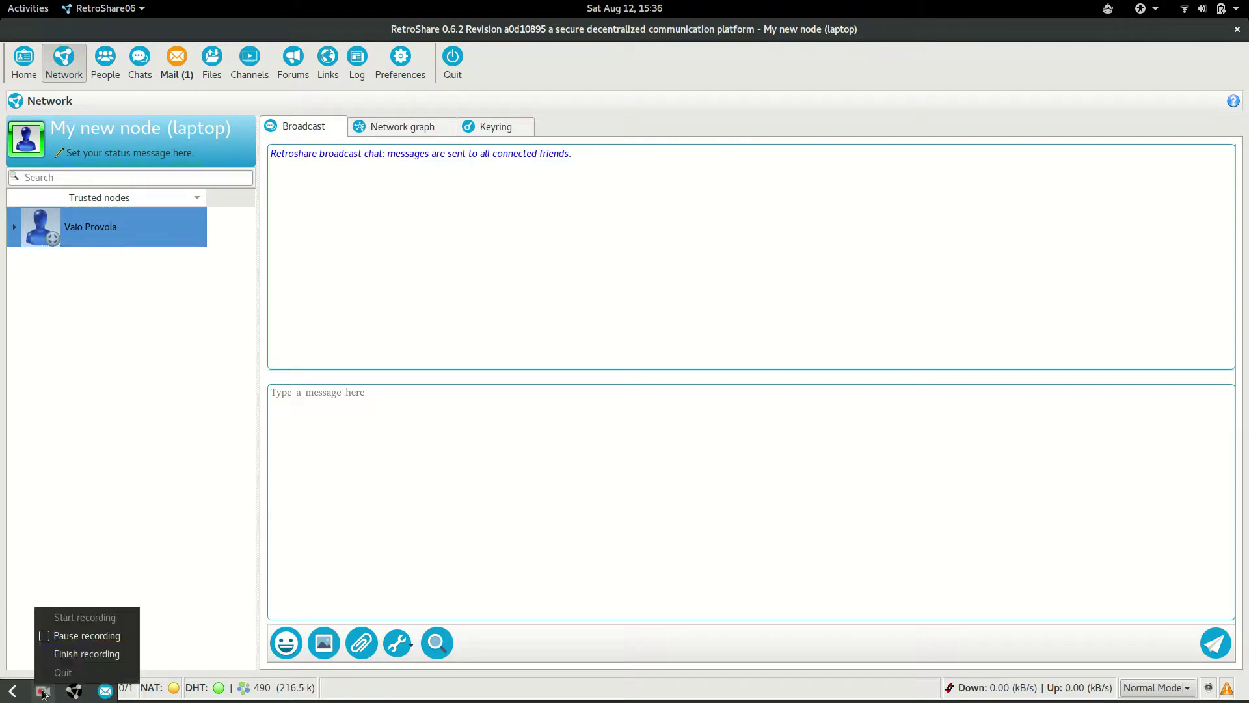
- On the Network page, expand the existing friend node to list its lifestock location
{"action": "left_click", "coordinate": [64, 637]}
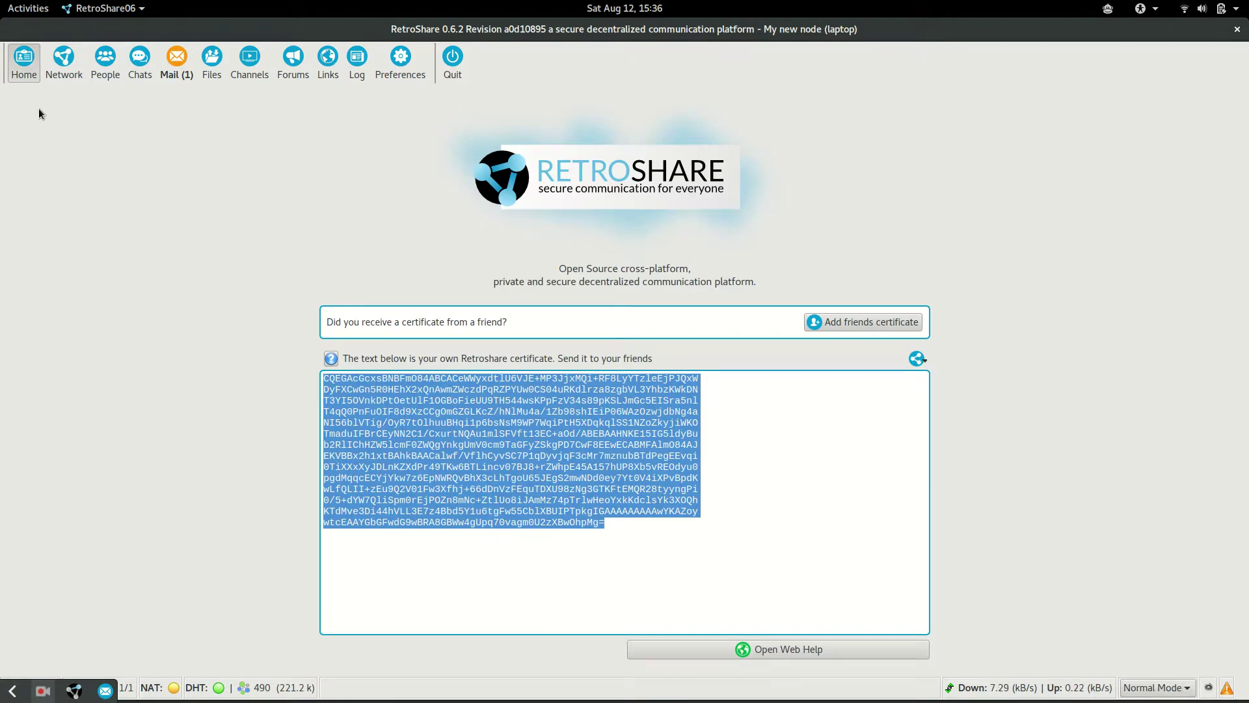
{"action": "left_click", "coordinate": [74, 80]}
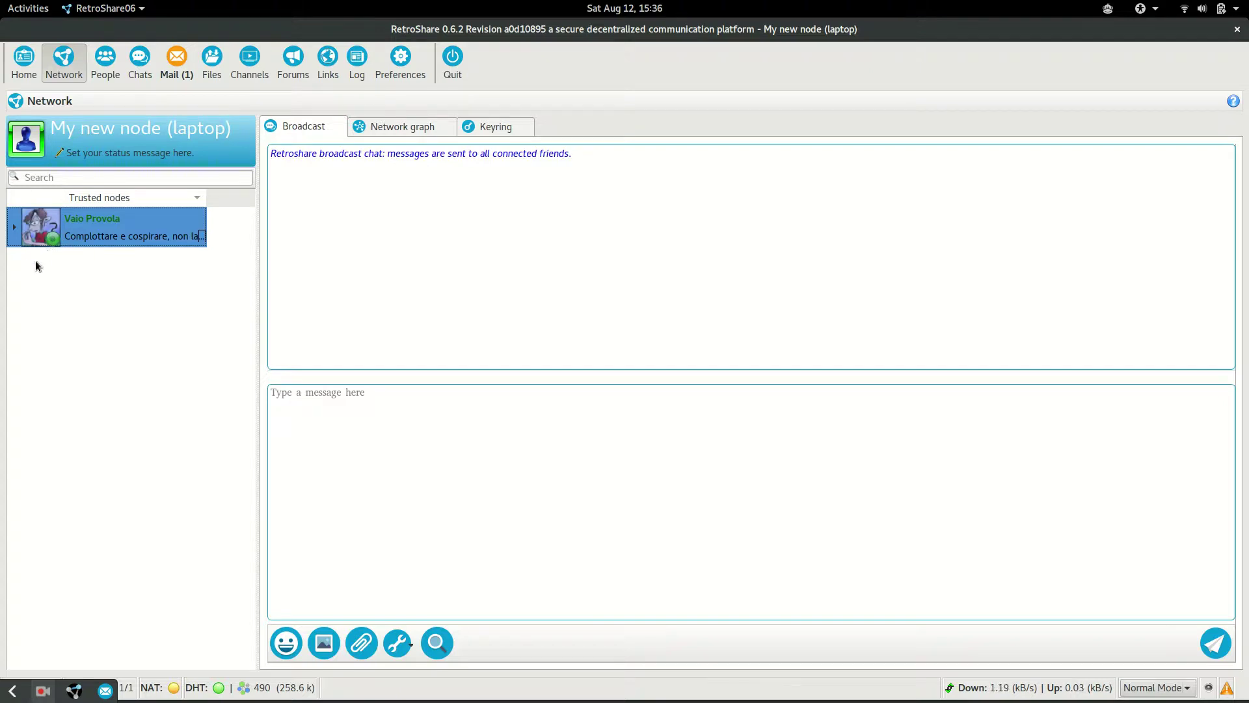
{"action": "left_click", "coordinate": [15, 231]}
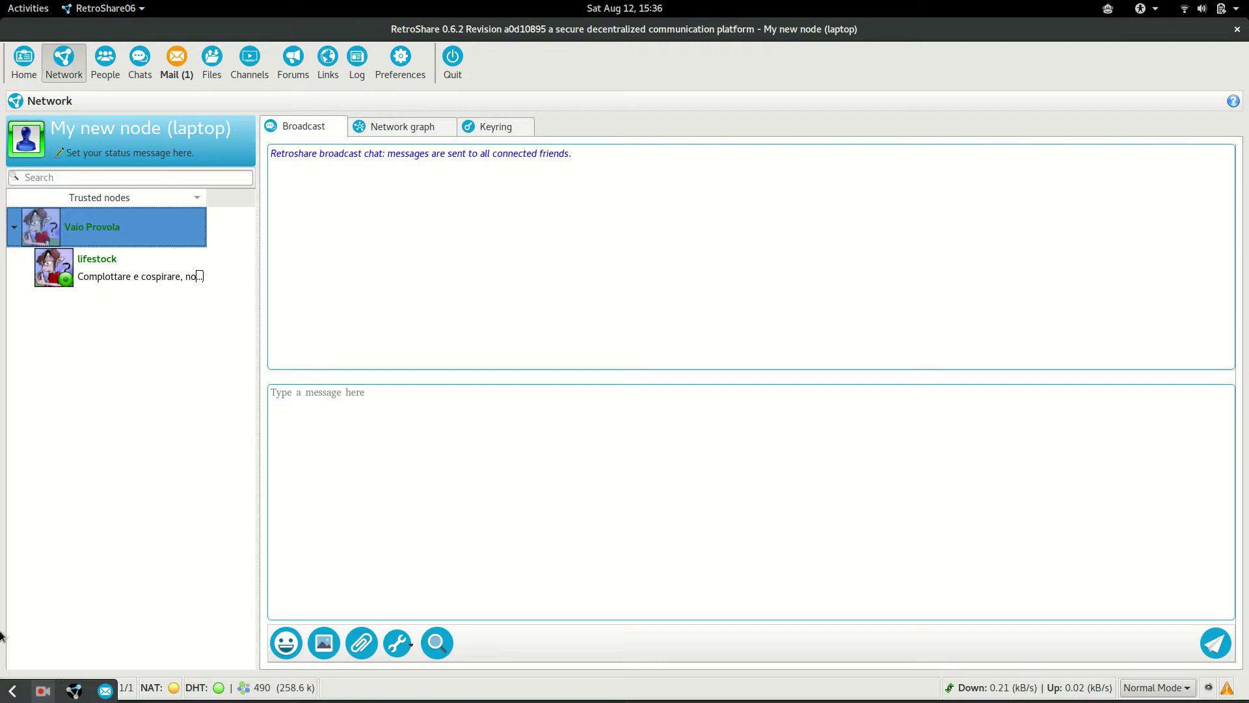
{"action": "left_click", "coordinate": [43, 697]}
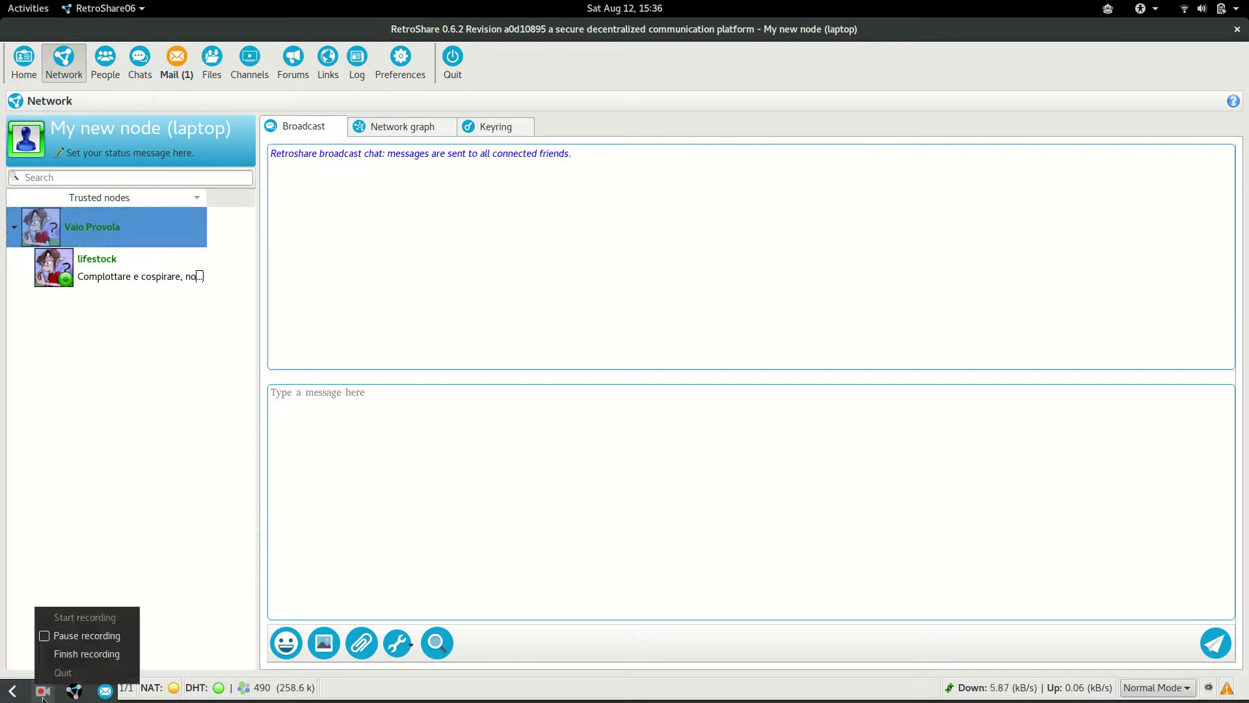
{"action": "left_click", "coordinate": [70, 633]}
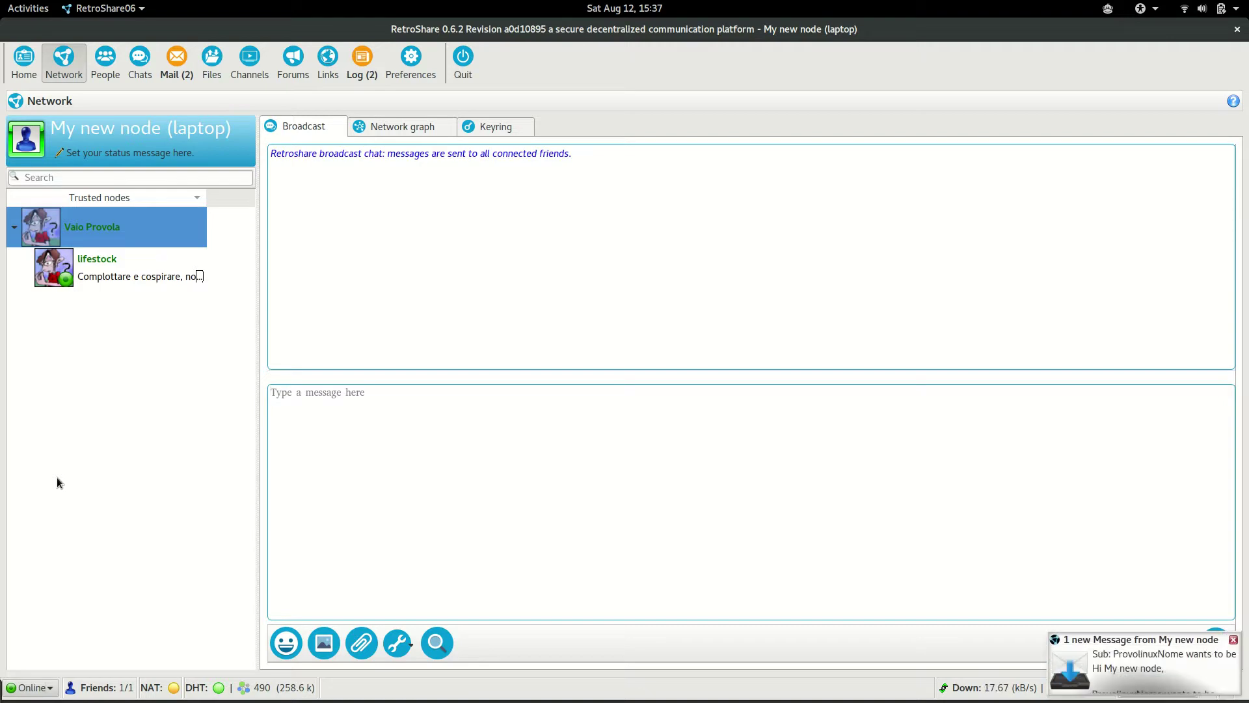
- Select the whole certificate in gedit's Untitled Document 2, then bring RetroShare back to front
{"action": "key", "text": "alt+Tab"}
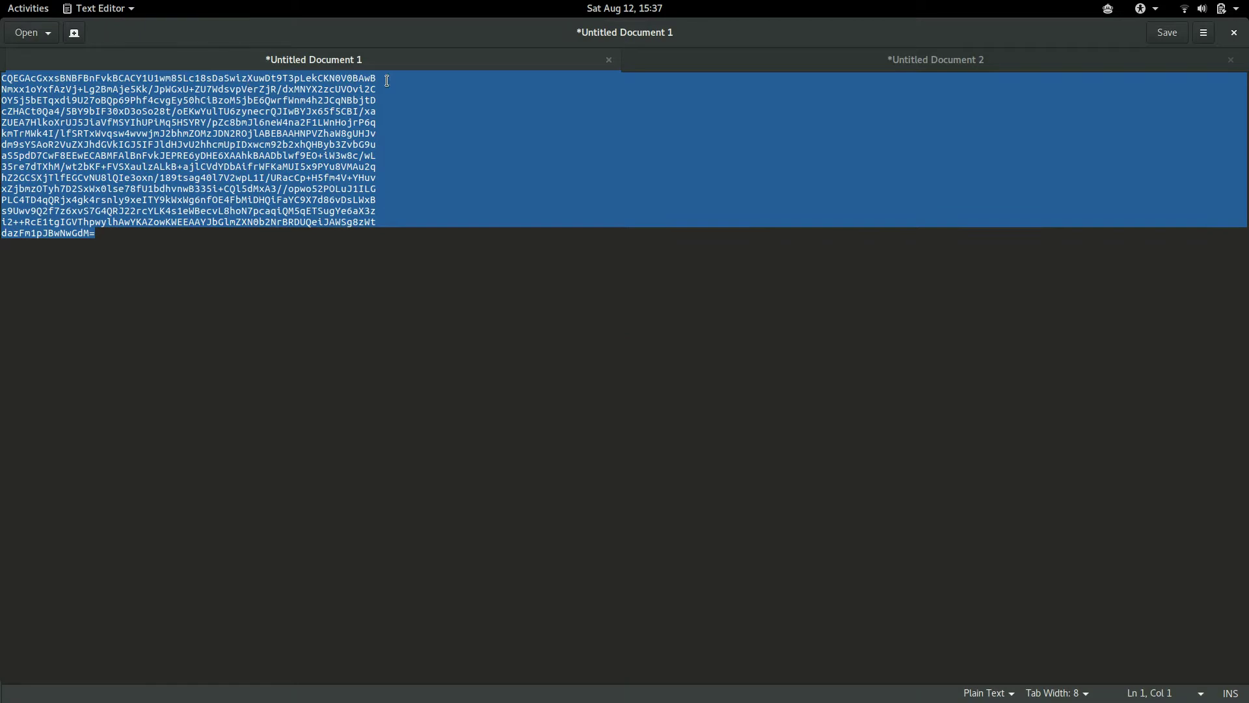
{"action": "left_click", "coordinate": [646, 56]}
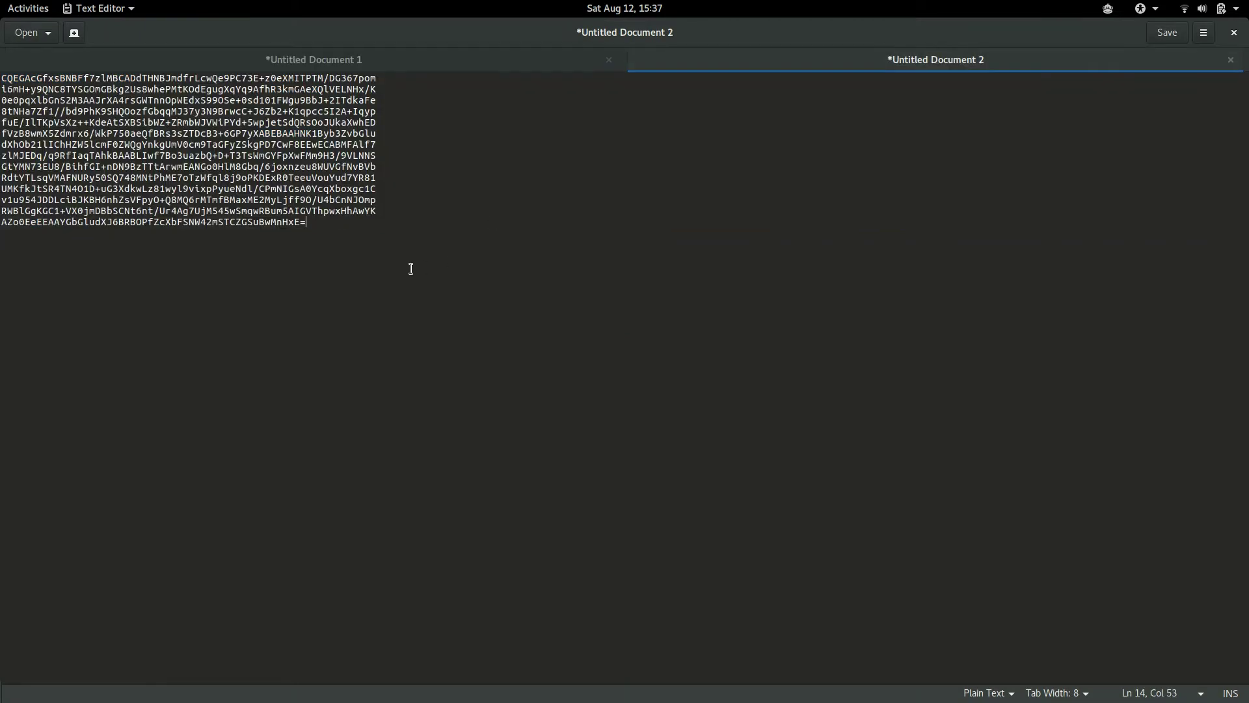
{"action": "mouse_move", "coordinate": [411, 269]}
{"action": "left_mouse_down"}
{"action": "mouse_move", "coordinate": [235, 199]}
{"action": "mouse_move", "coordinate": [65, 99]}
{"action": "mouse_move", "coordinate": [2, 79]}
{"action": "left_mouse_up"}
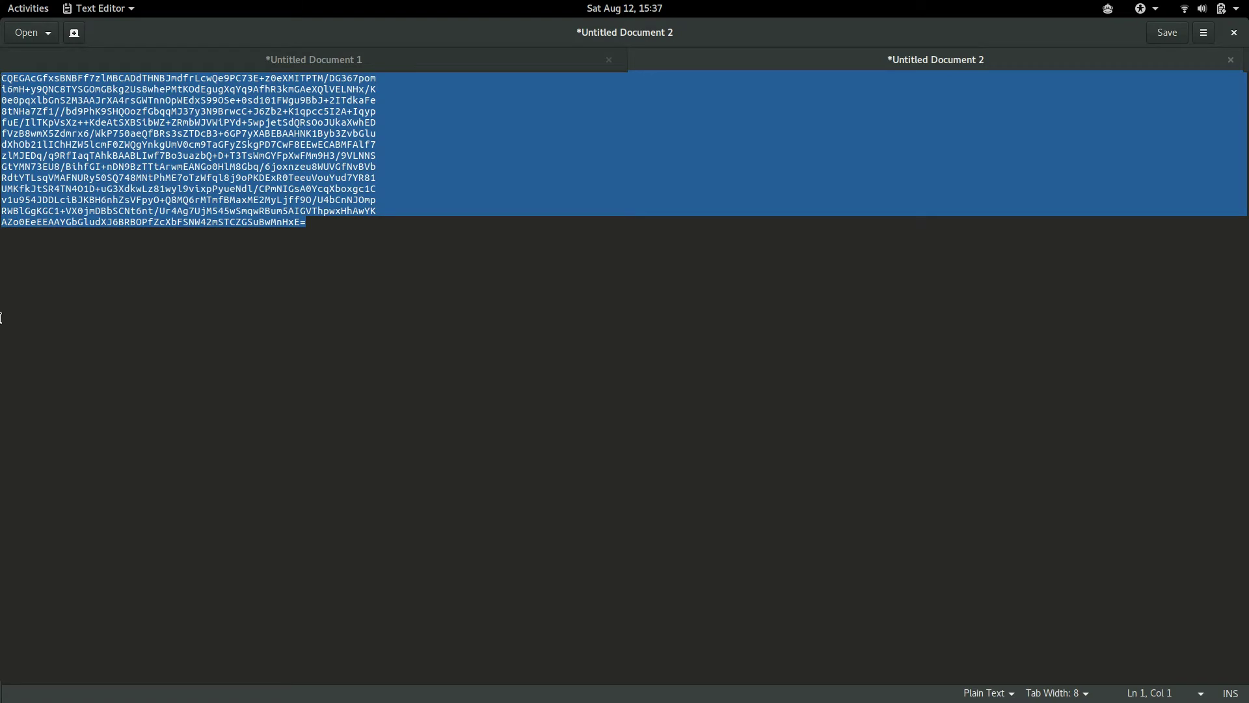
{"action": "mouse_move", "coordinate": [1, 0]}
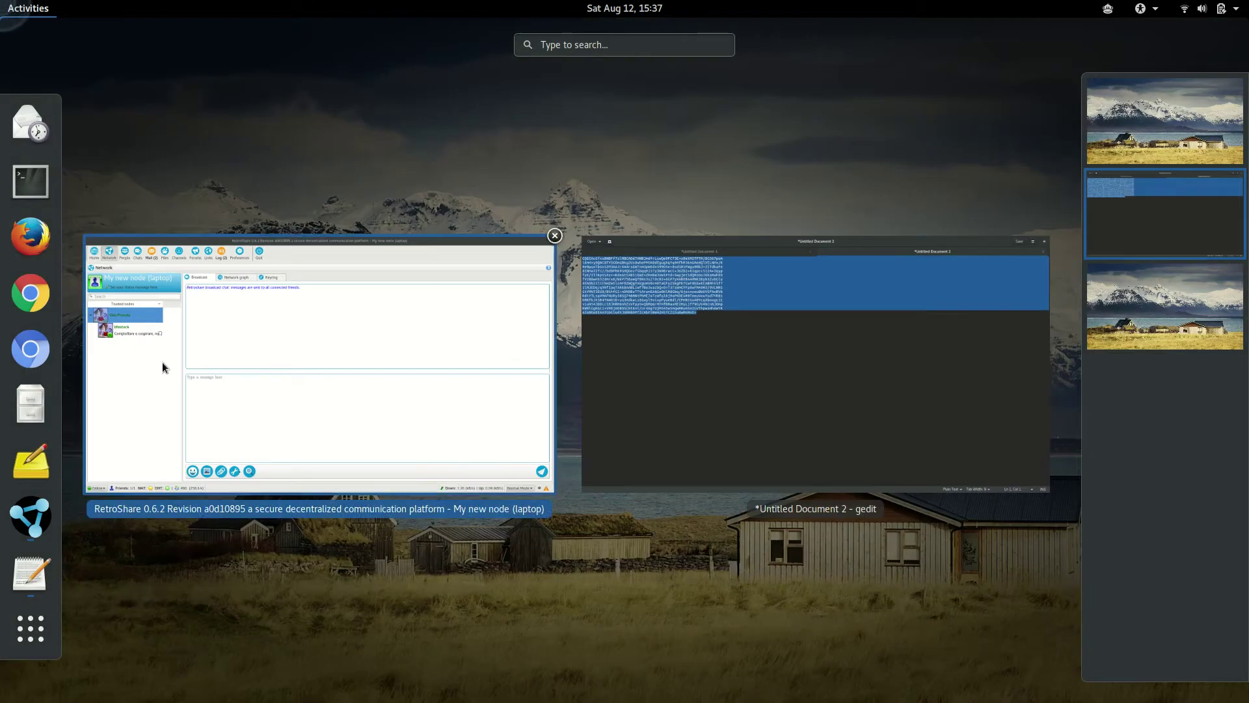
{"action": "left_click", "coordinate": [162, 362]}
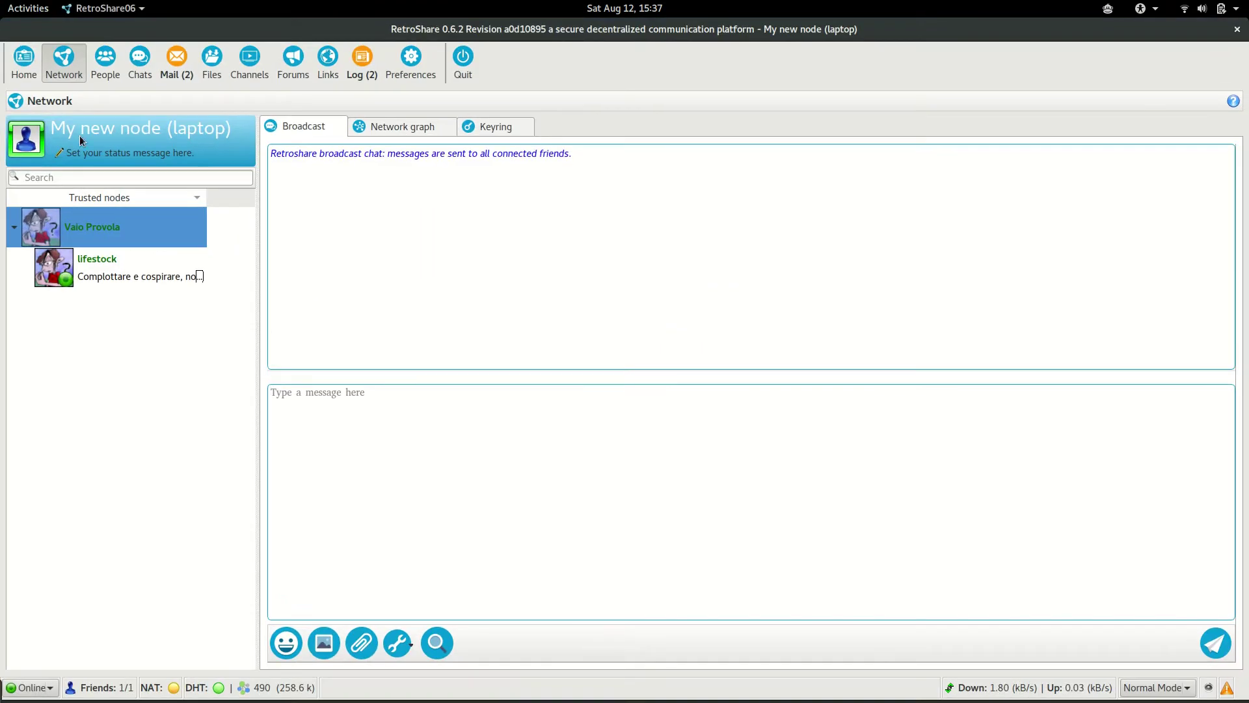
- From Home, add the second friend by pasting their certificate into the Connect Friend Wizard
{"action": "left_click", "coordinate": [26, 57]}
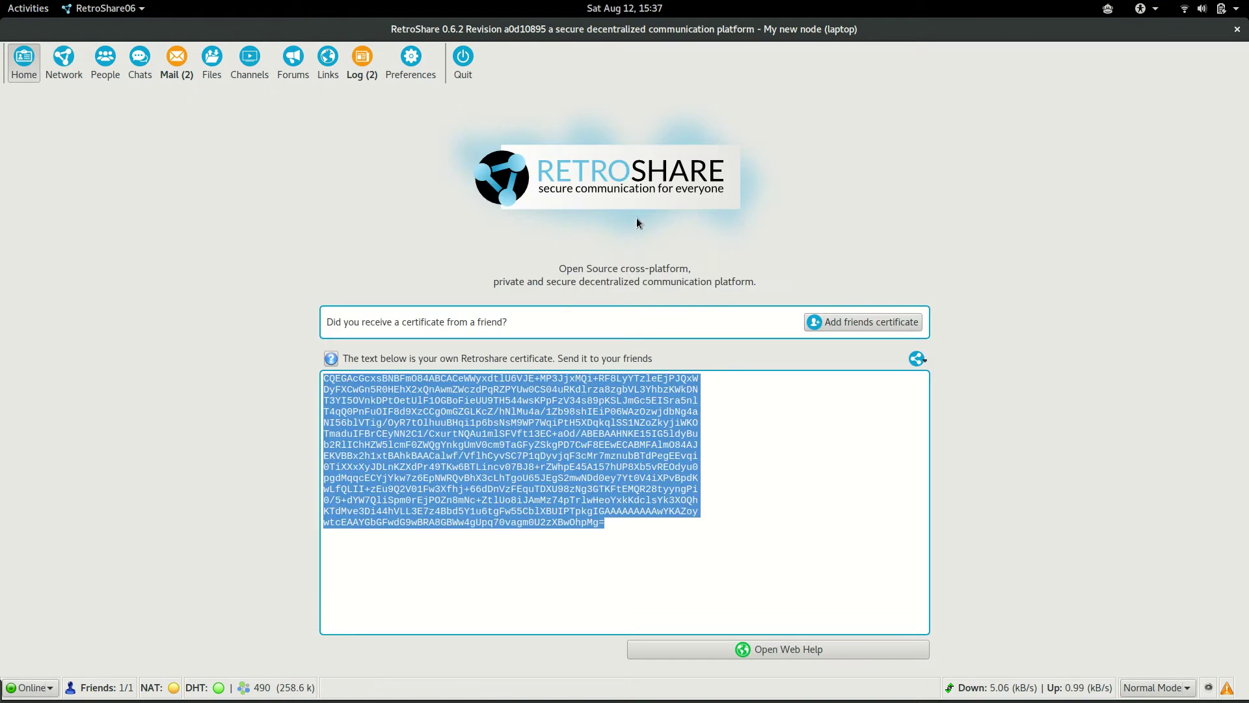
{"action": "left_click", "coordinate": [841, 322]}
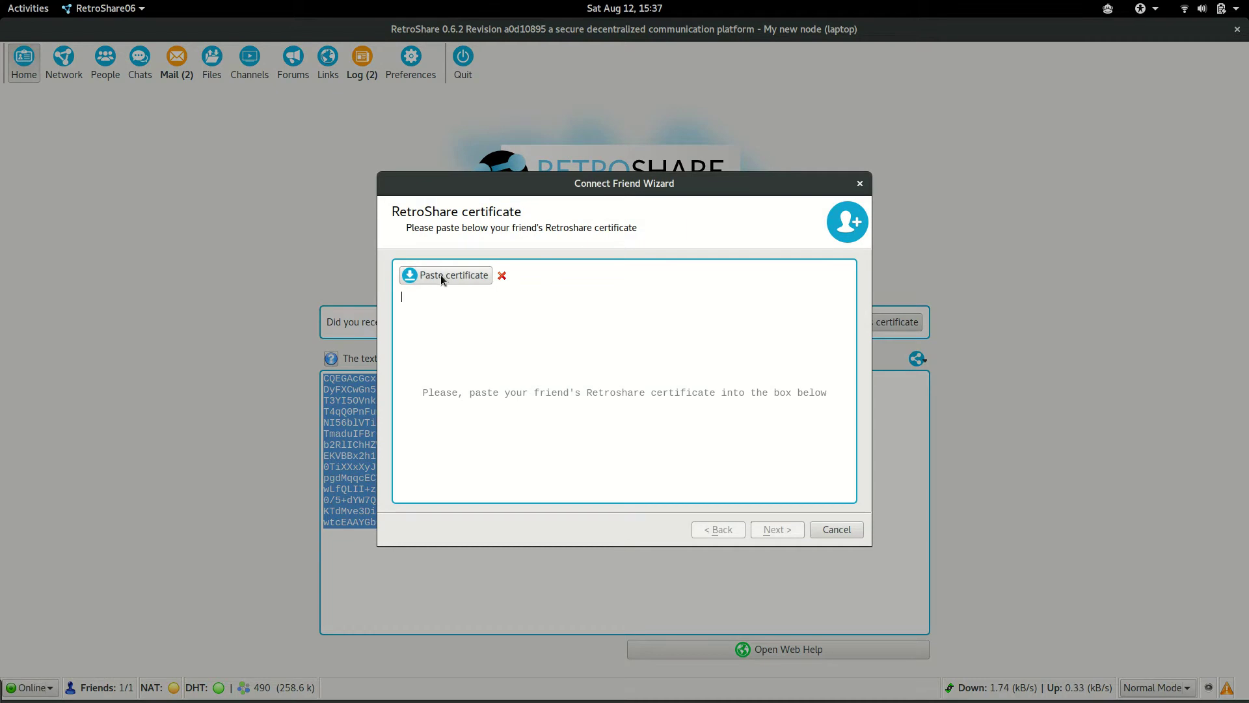
{"action": "left_click", "coordinate": [441, 275]}
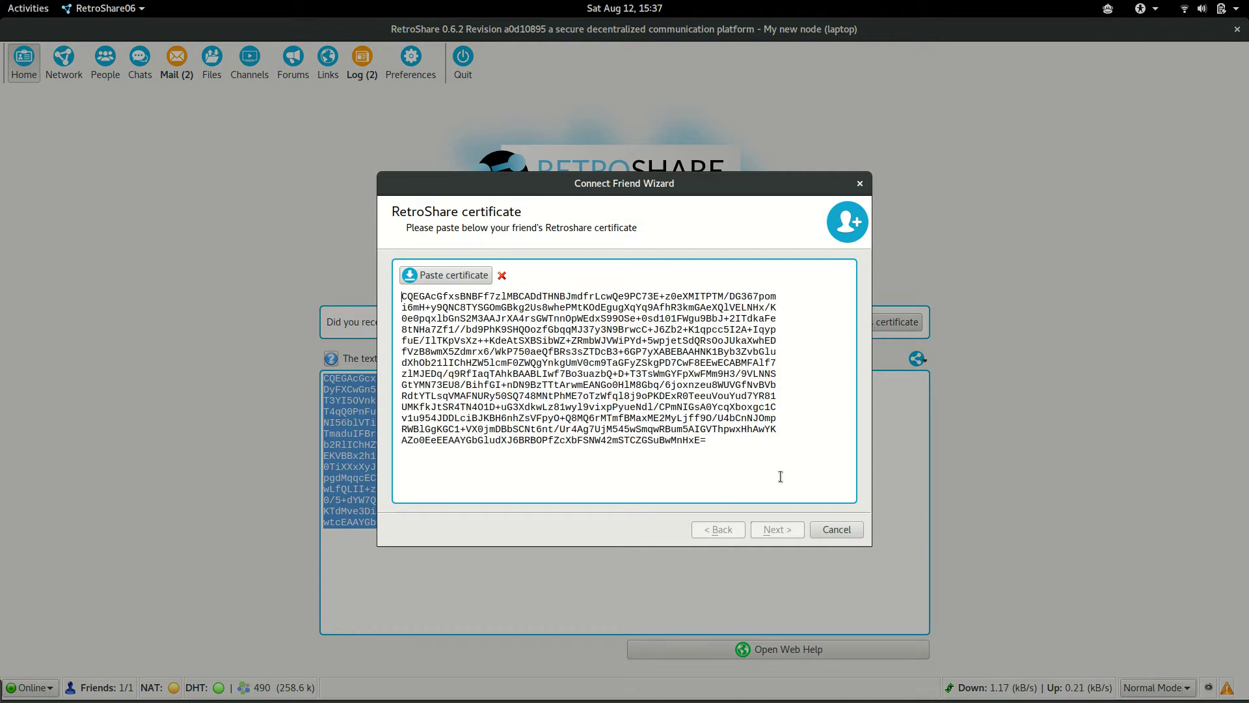
{"action": "left_click", "coordinate": [780, 530]}
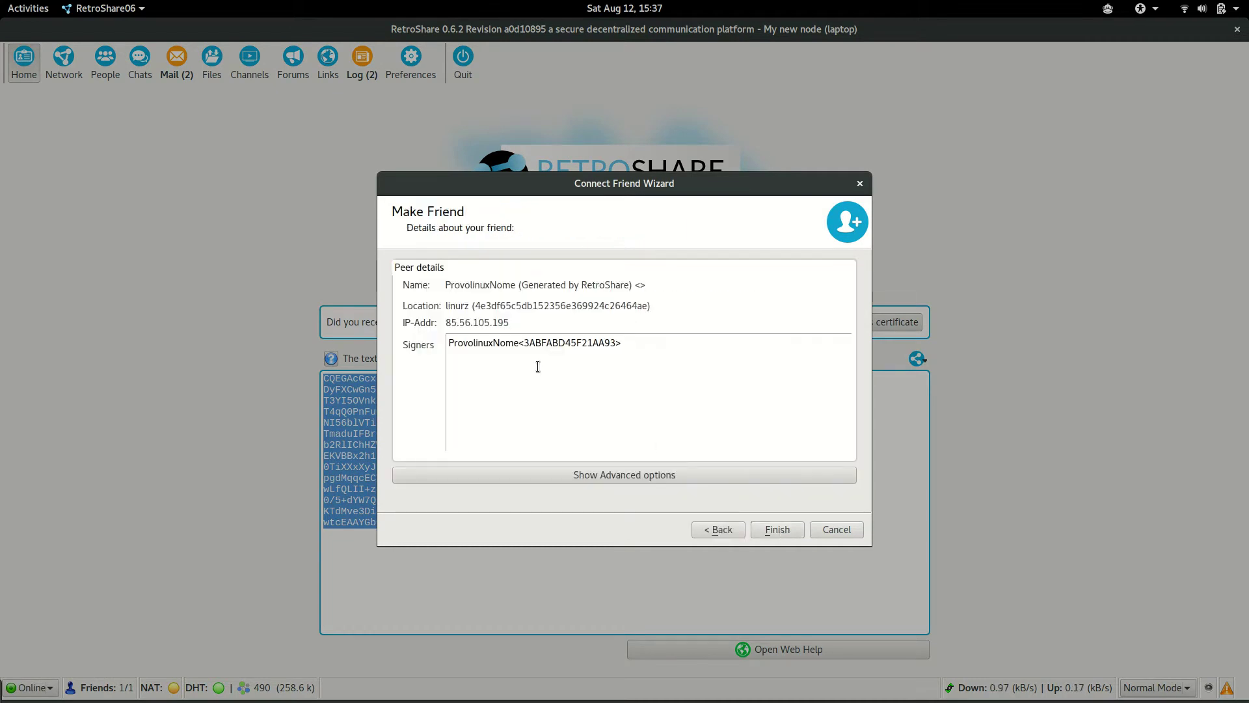
{"action": "left_click", "coordinate": [779, 528]}
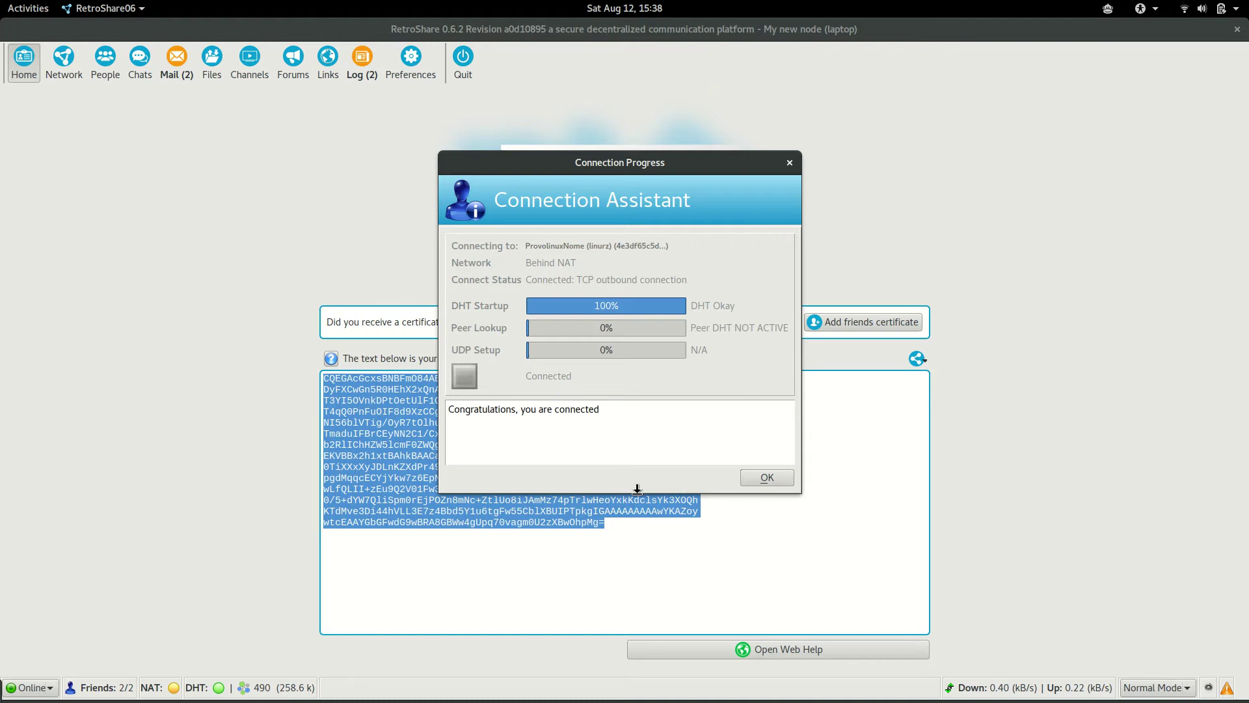
- Dismiss Connection Progress, open Network, and collapse the existing friend's node in Trusted nodes
{"action": "left_click", "coordinate": [752, 477]}
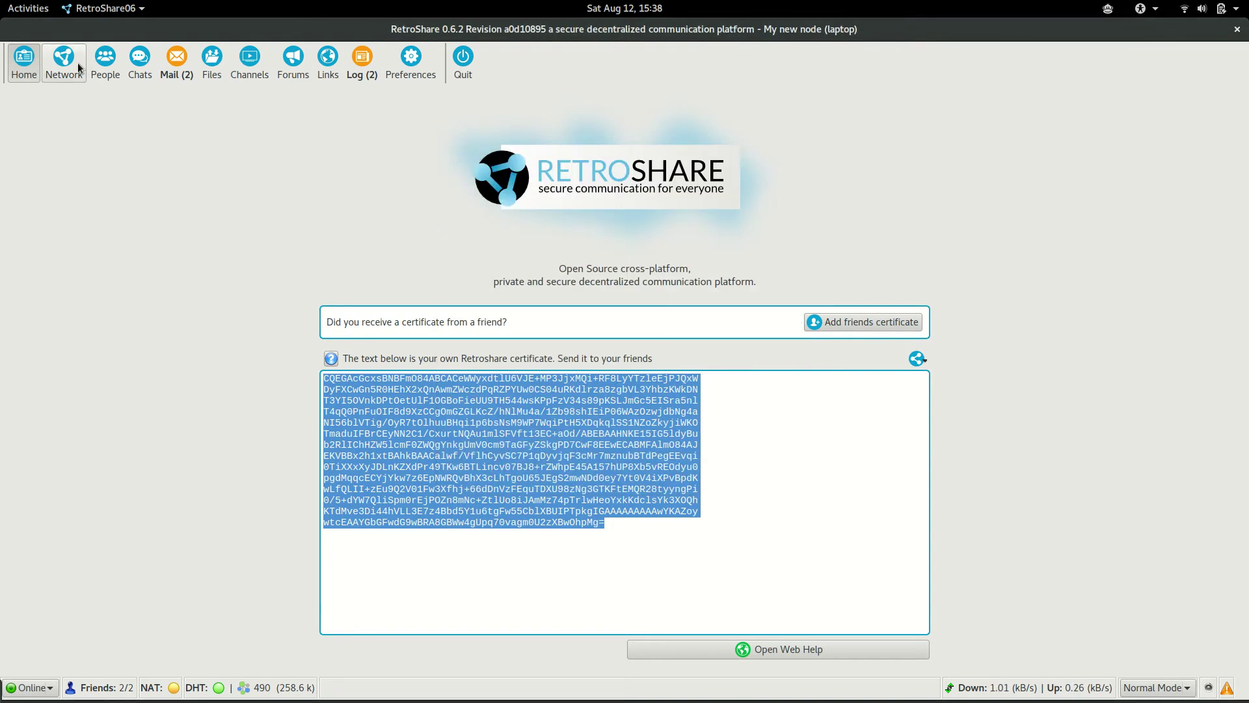
{"action": "left_click", "coordinate": [76, 60]}
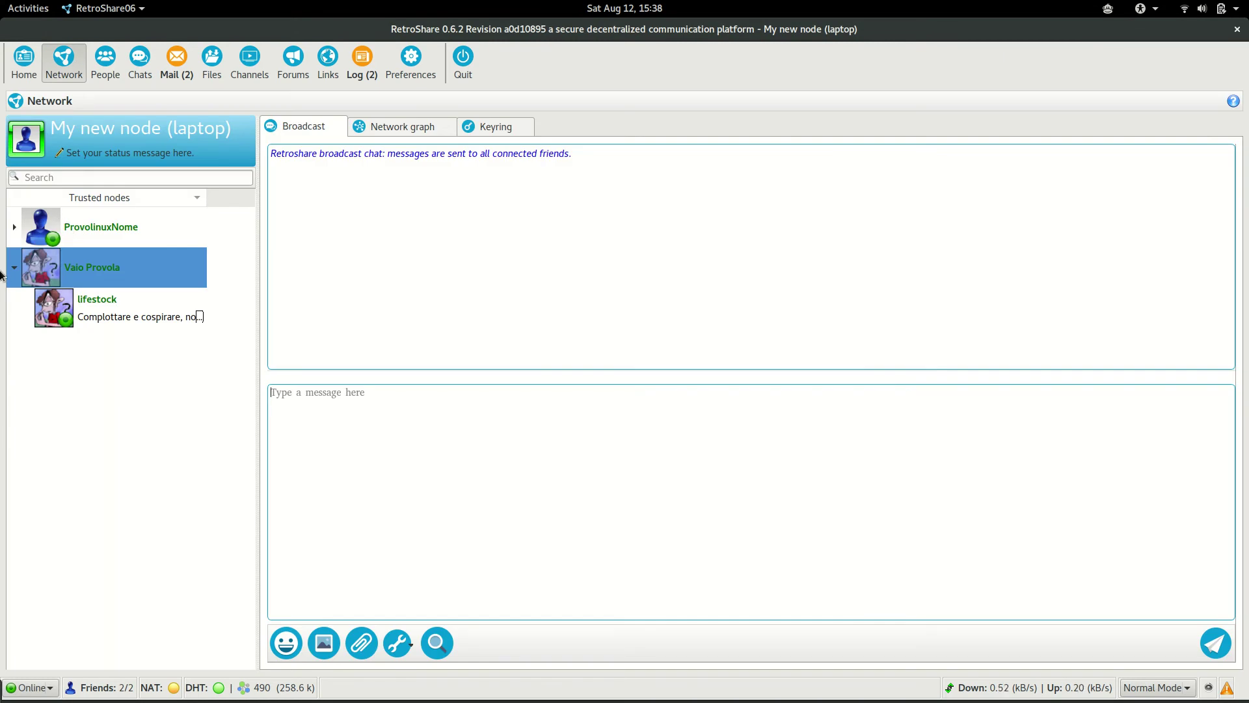
{"action": "left_click", "coordinate": [14, 267]}
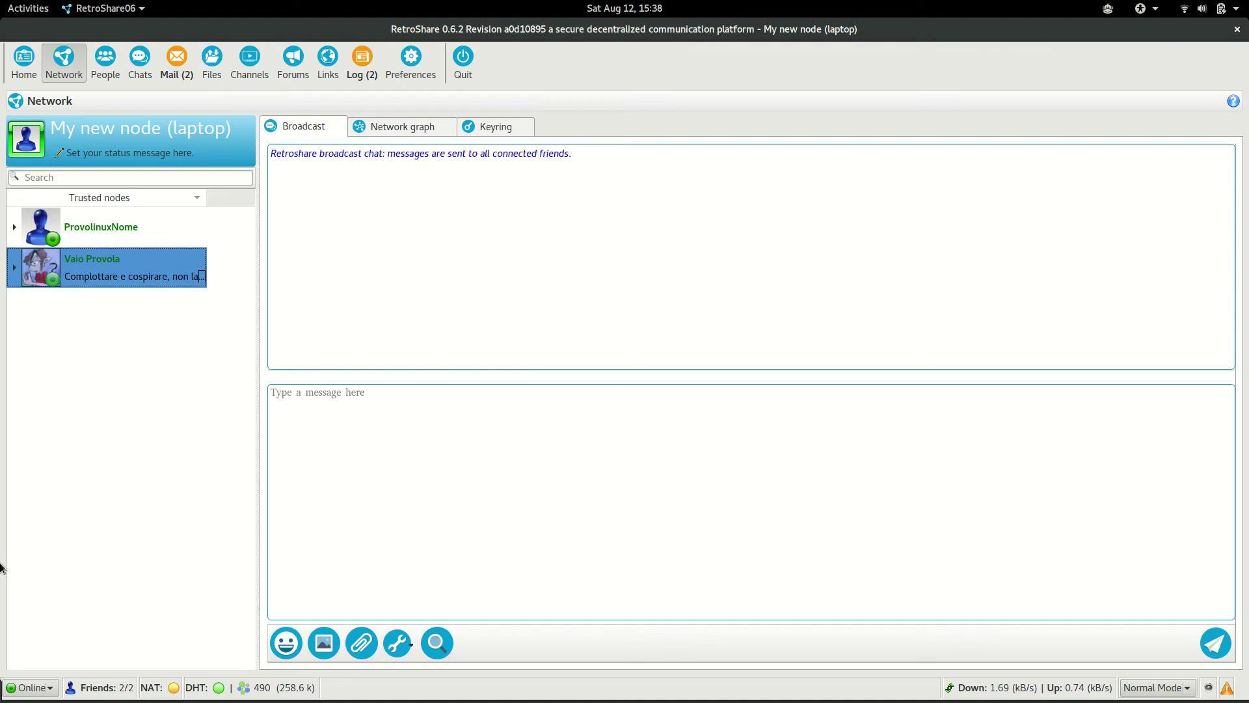
{"action": "mouse_move", "coordinate": [19, 689]}
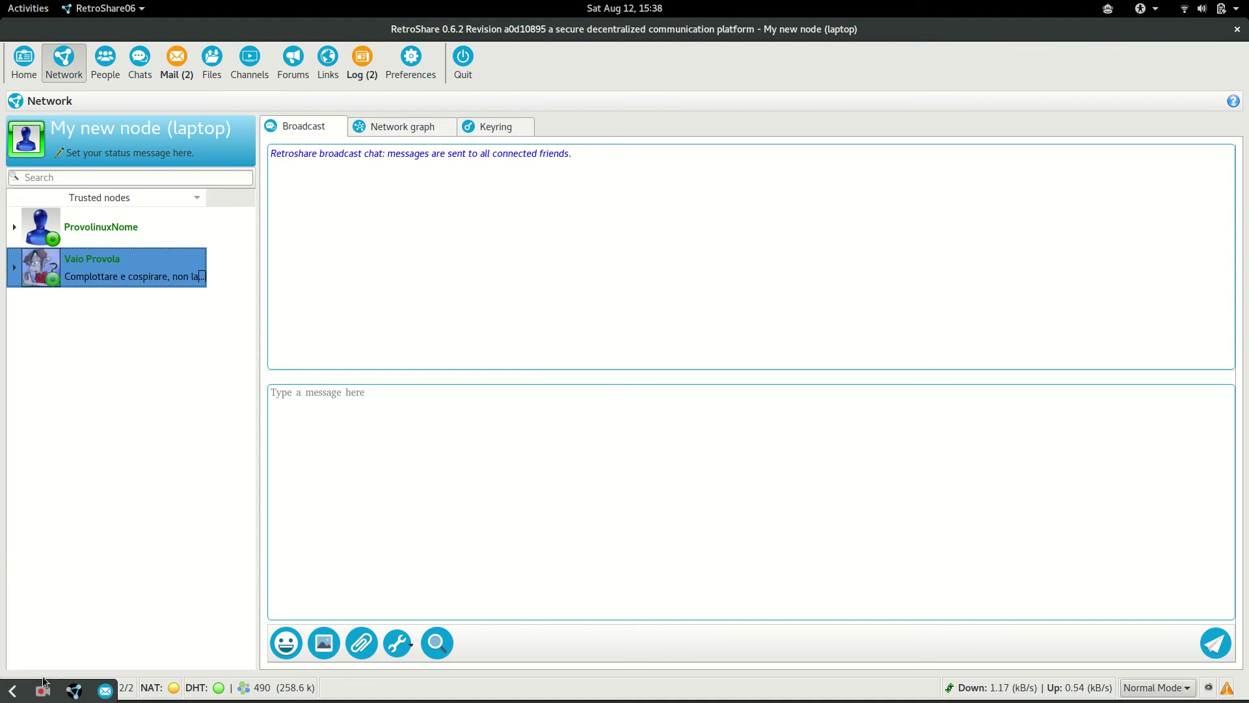
{"action": "left_click", "coordinate": [40, 693]}
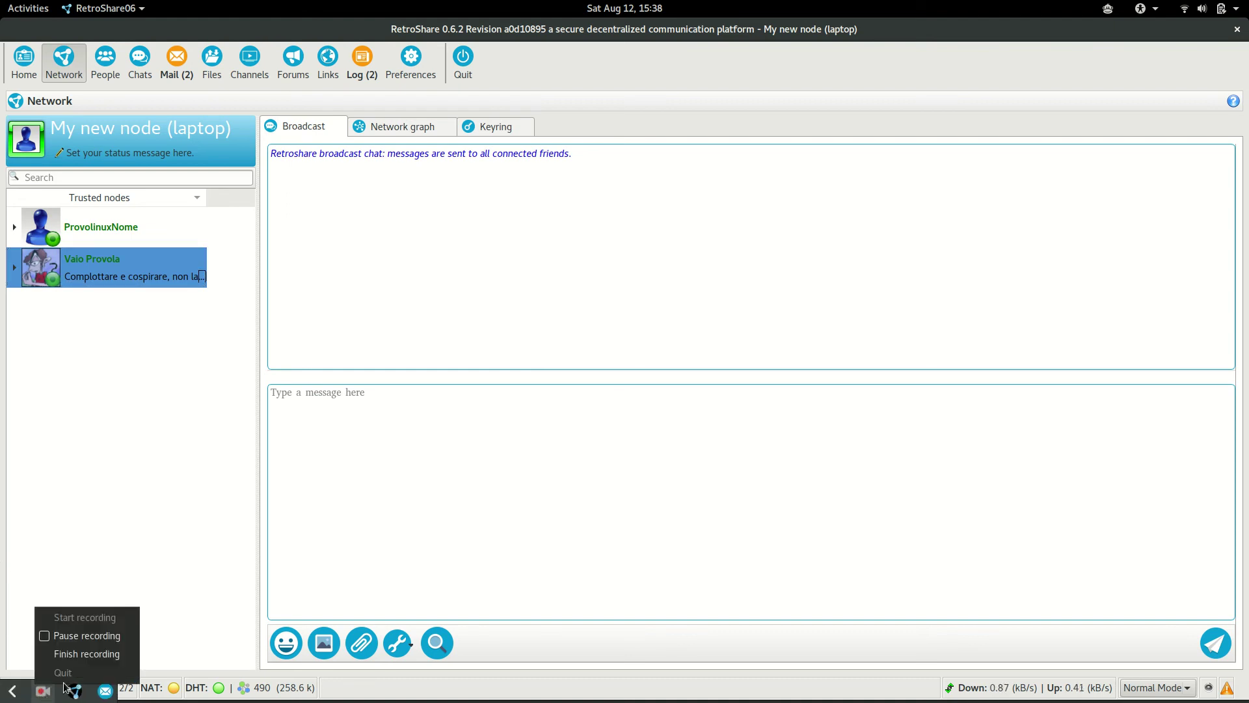